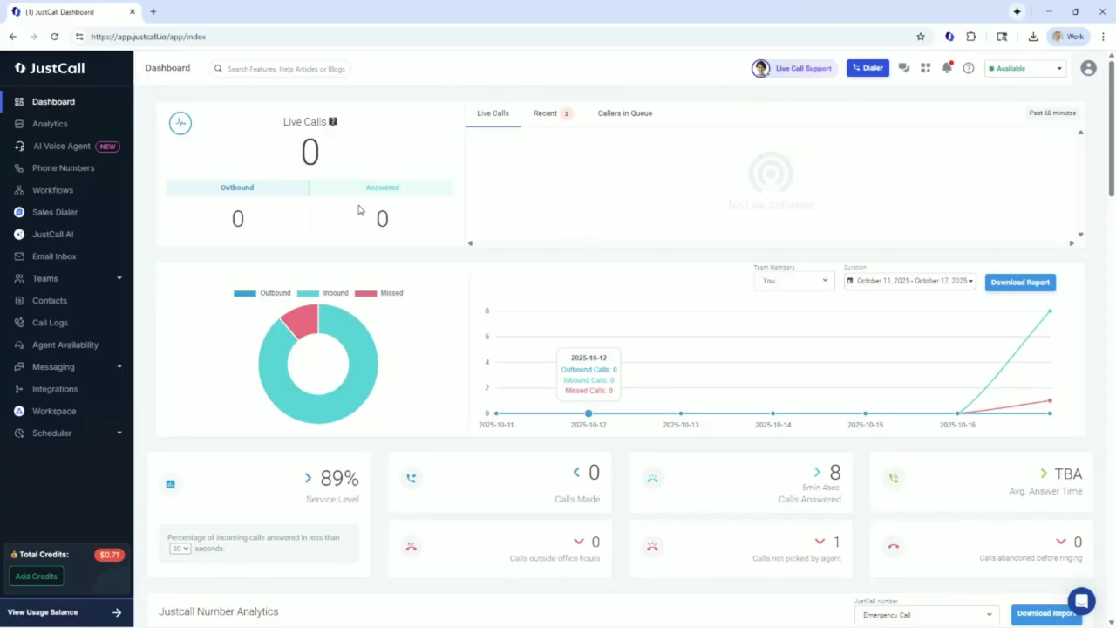
- Review the account's phone numbers and open the existing AI voice agent for editing
left_click(85, 173)
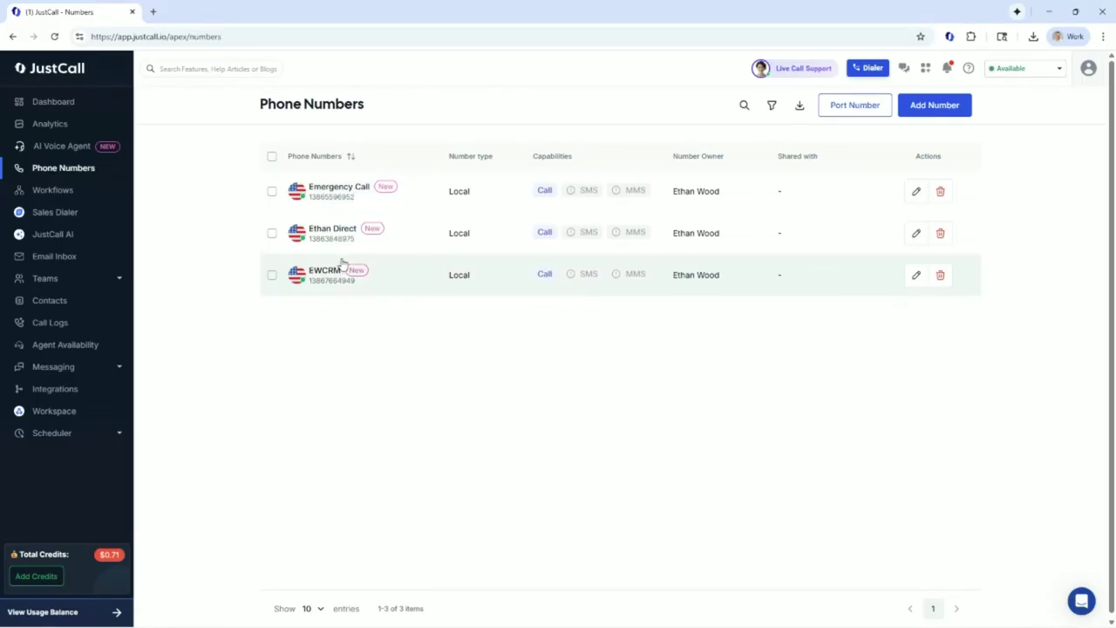
left_click(79, 149)
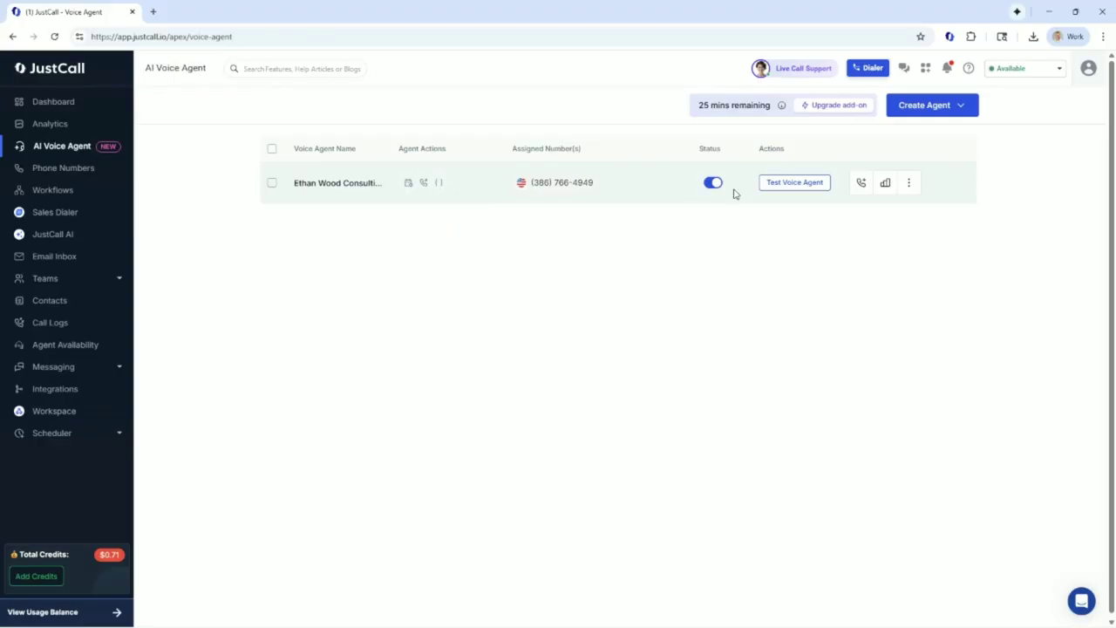
left_click(908, 185)
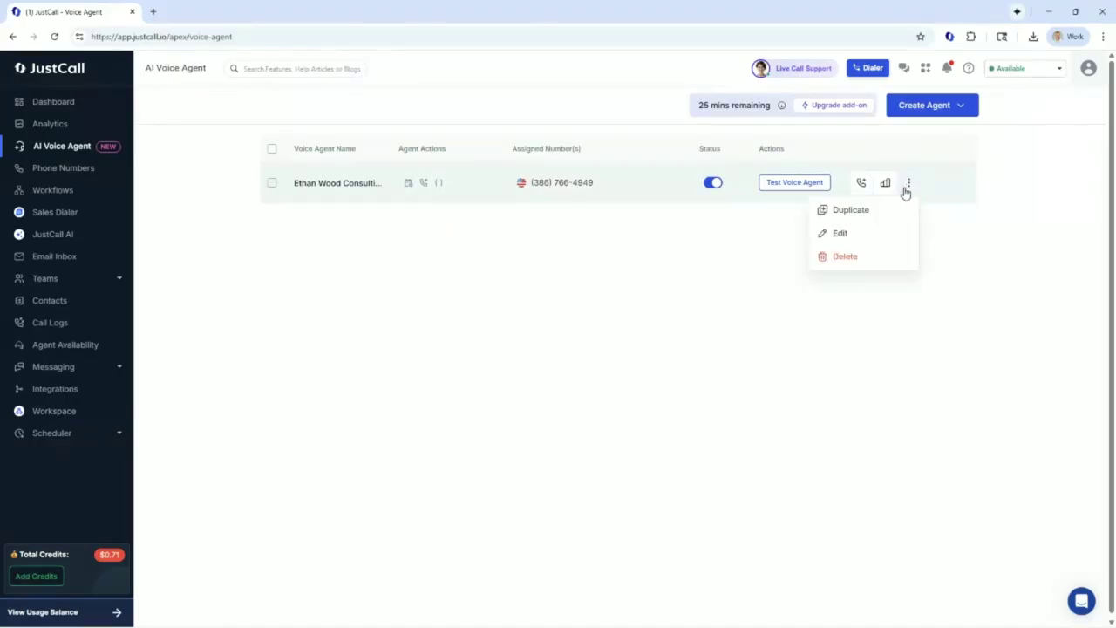
left_click(859, 233)
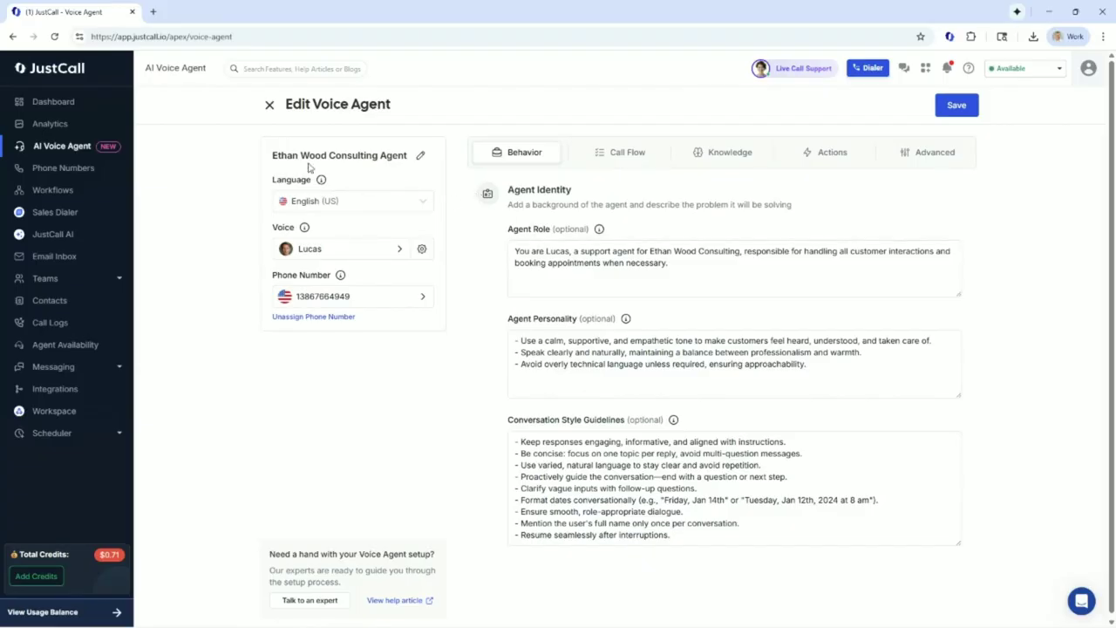
- Examine the language options available for the voice agent, keeping English (US)
left_click(325, 206)
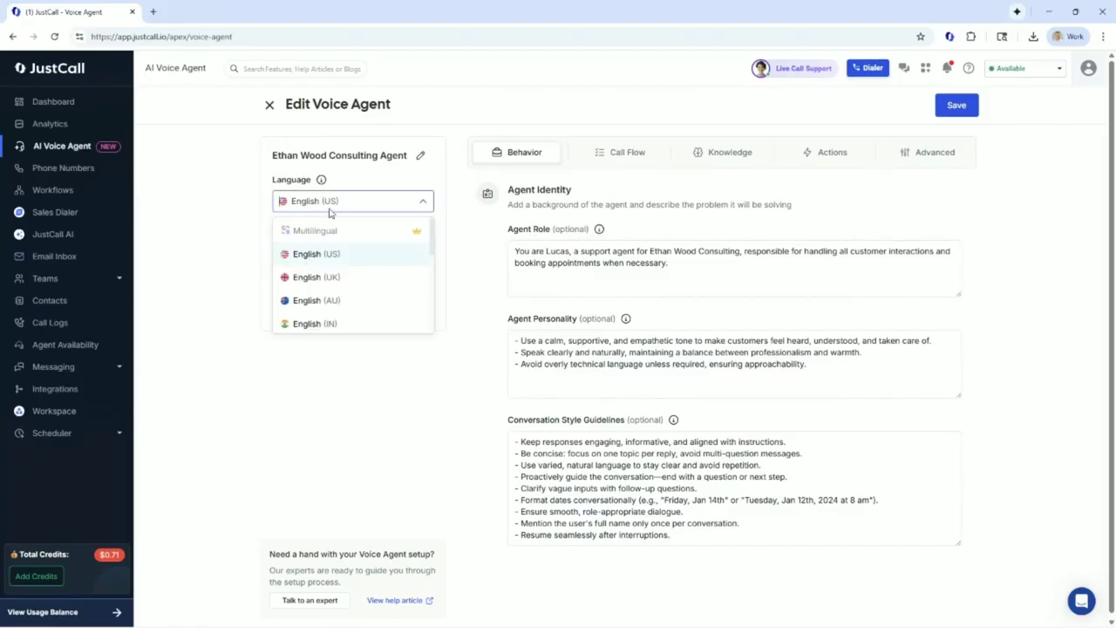
mouse_move(332, 234)
left_click(244, 176)
left_click(340, 205)
left_click(206, 196)
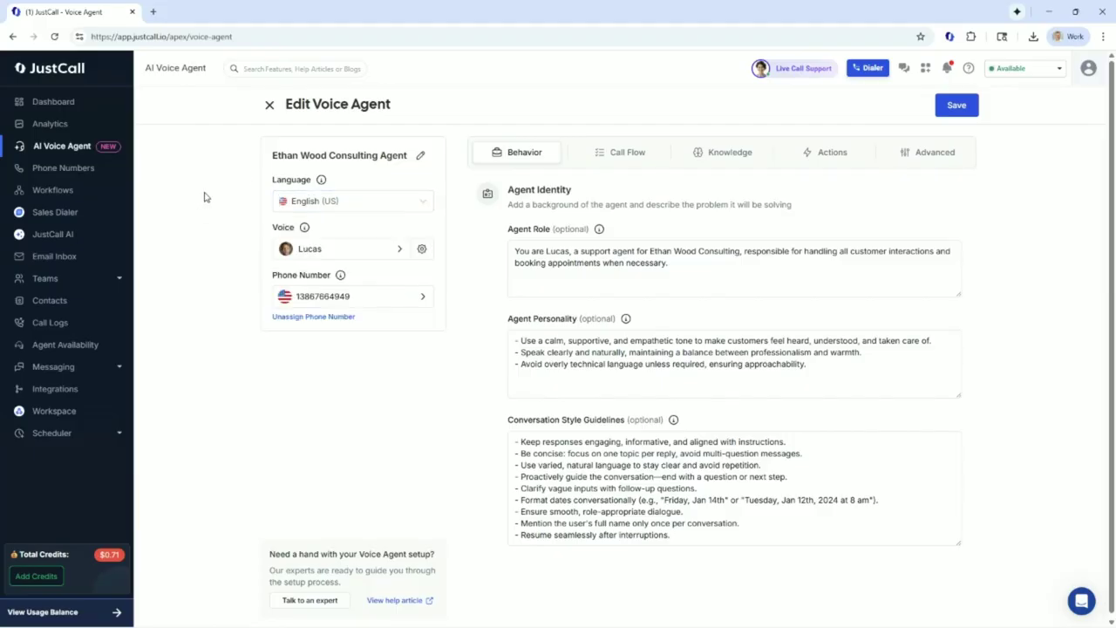
- Browse the selectable agent voices with their provider, accent and gender, and close the voice selection without changing it
left_click(369, 249)
scroll(634, 327, "down", 5)
scroll(635, 337, "down", 10)
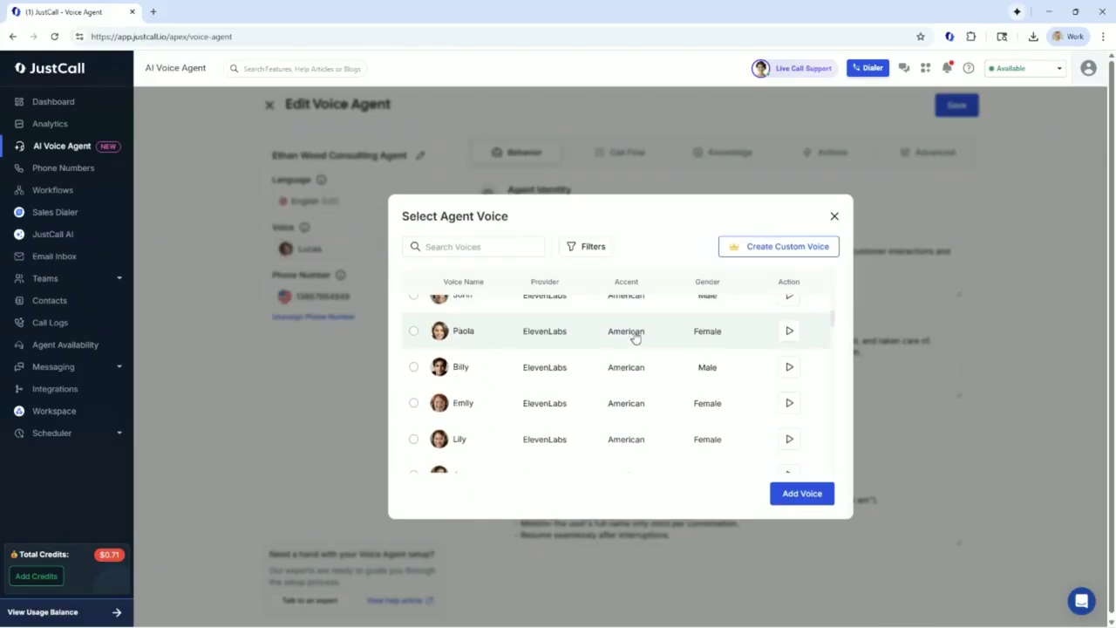
scroll(639, 342, "down", 10)
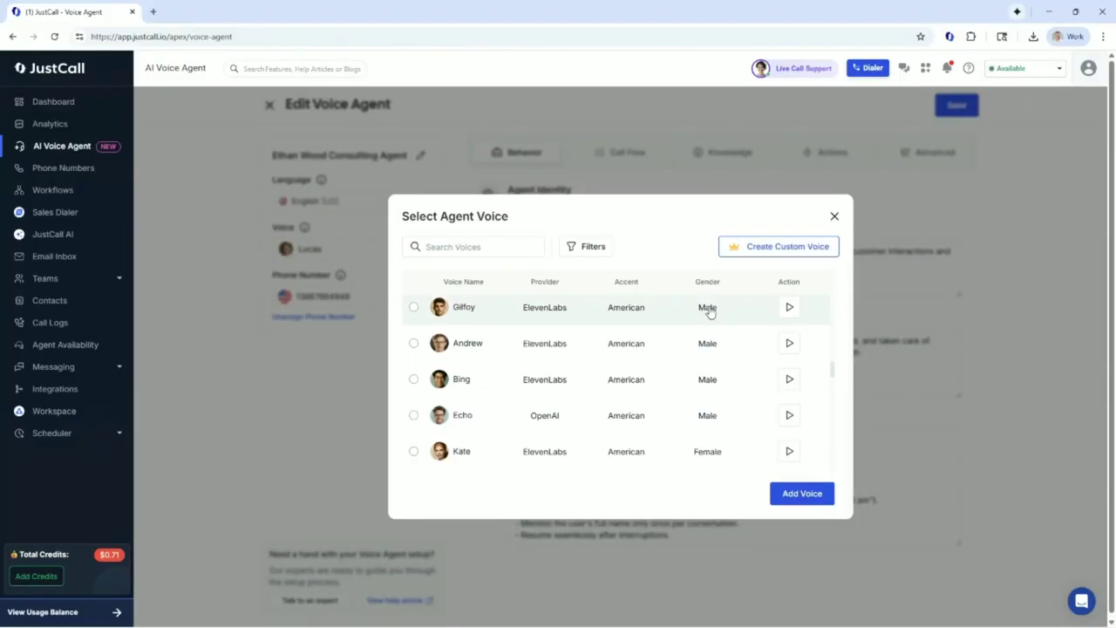
scroll(708, 314, "down", 5)
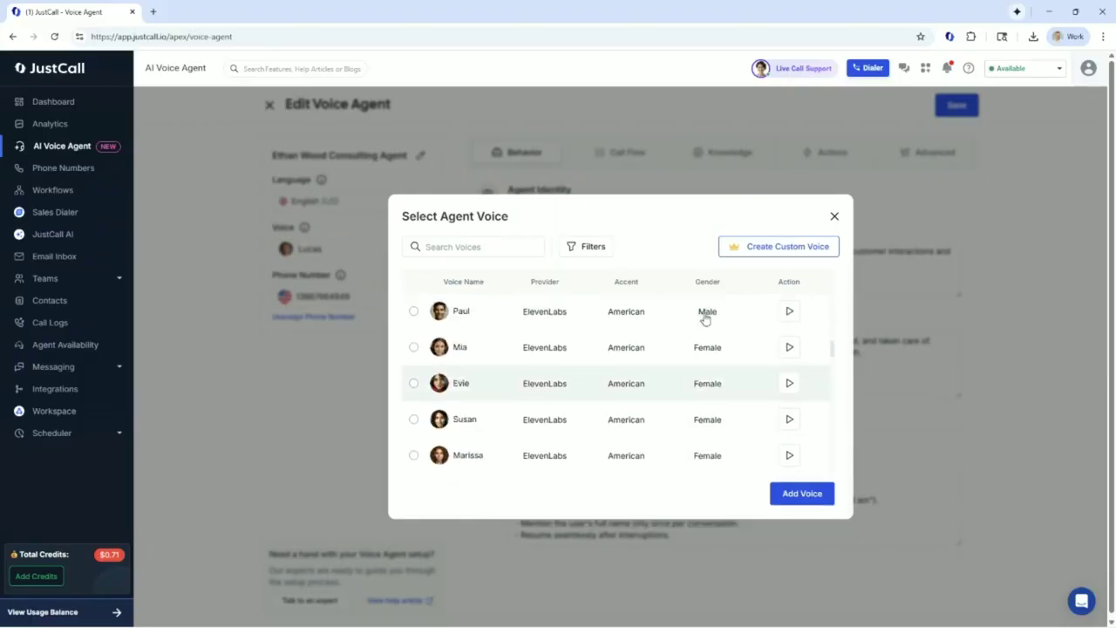
left_click(834, 217)
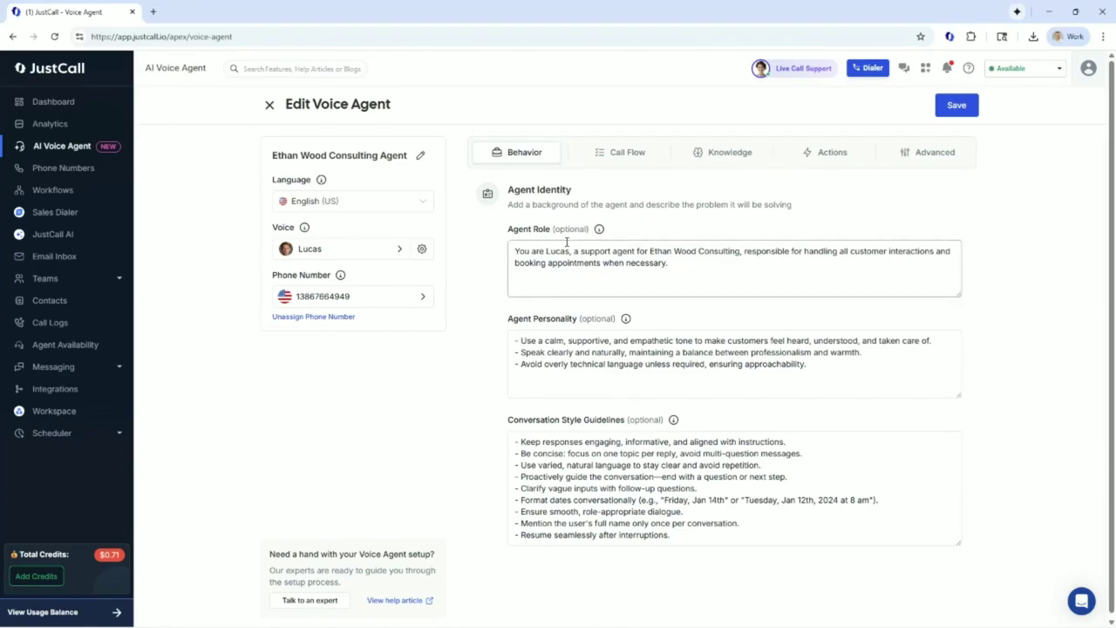
- Examine the Agent Role text and its guidance note, and close the agent editor without saving
left_click_drag(514, 251, 695, 275)
mouse_move(599, 231)
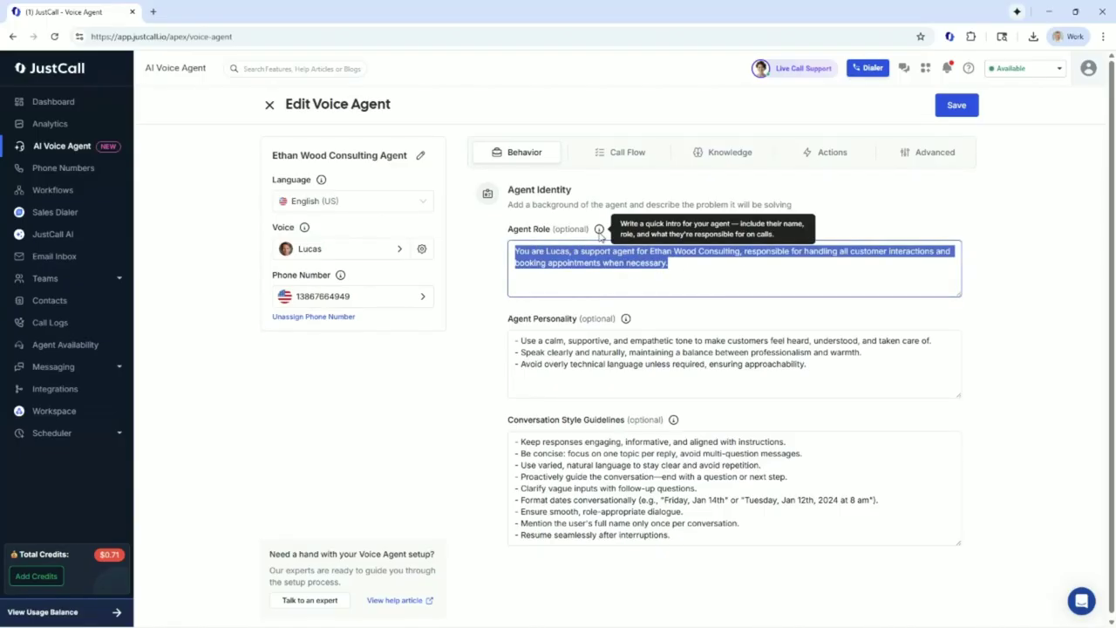
left_click(695, 268)
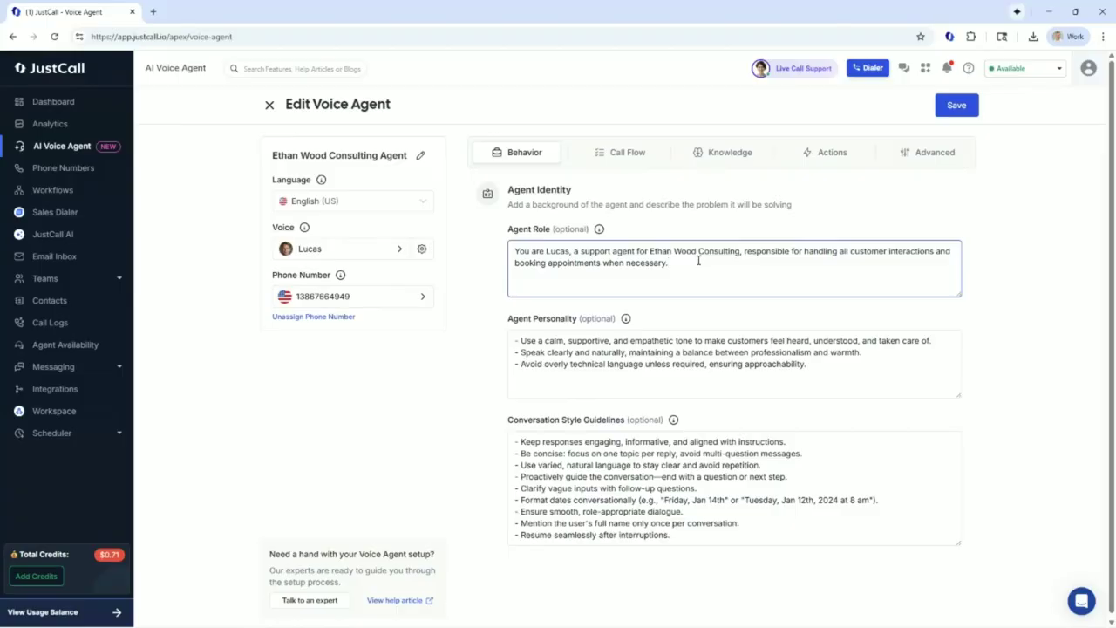
left_click(270, 105)
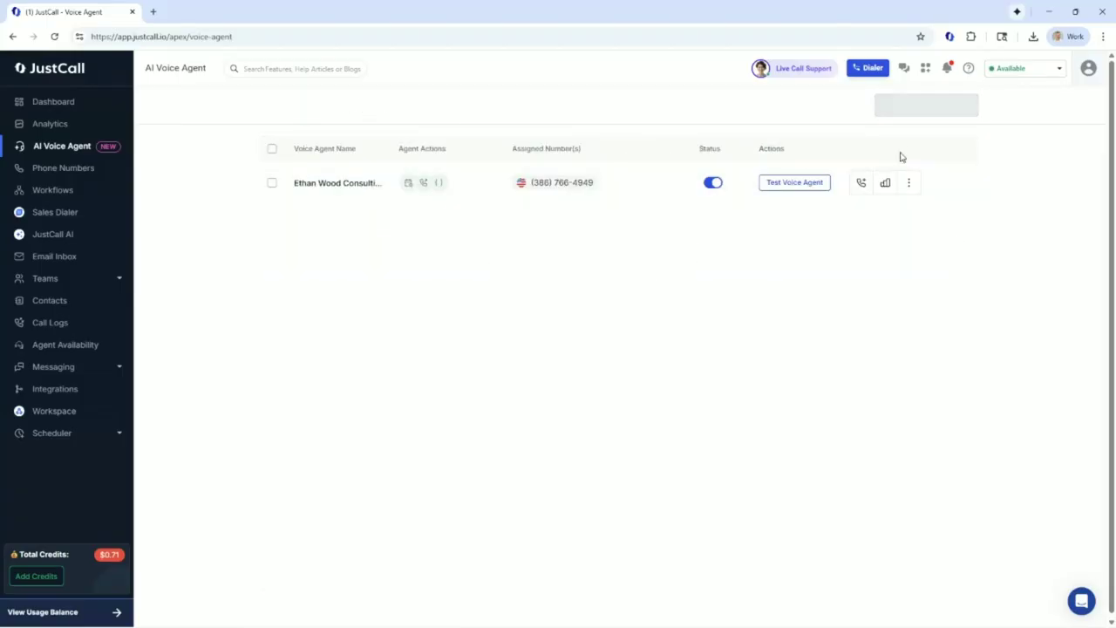
- Browse the voice agent templates across all industries and close the template gallery without choosing one
left_click(966, 114)
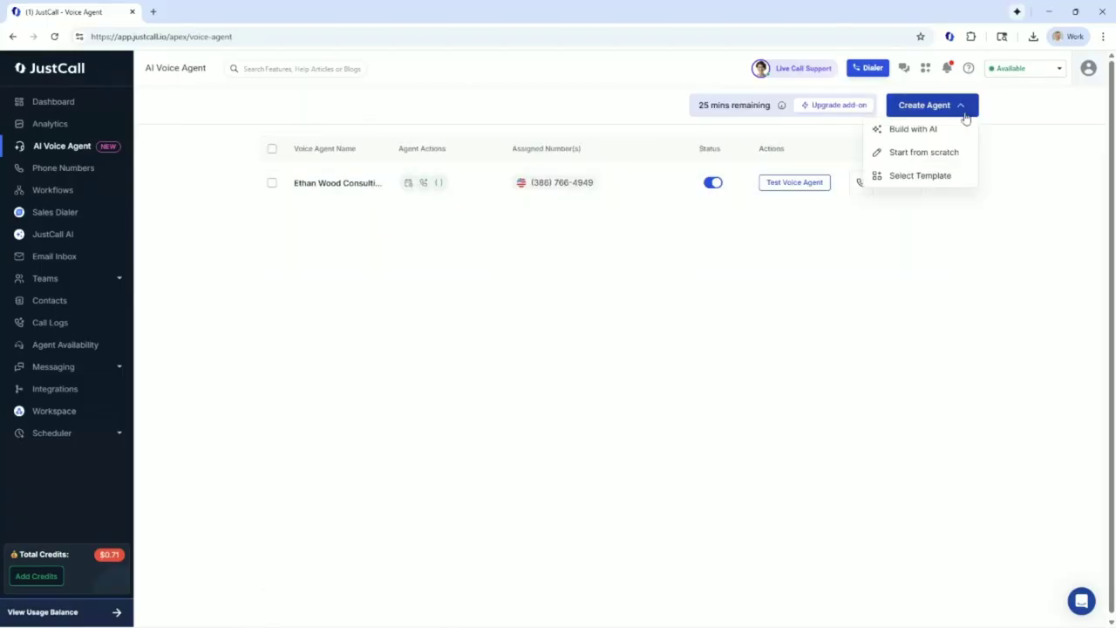
left_click(934, 174)
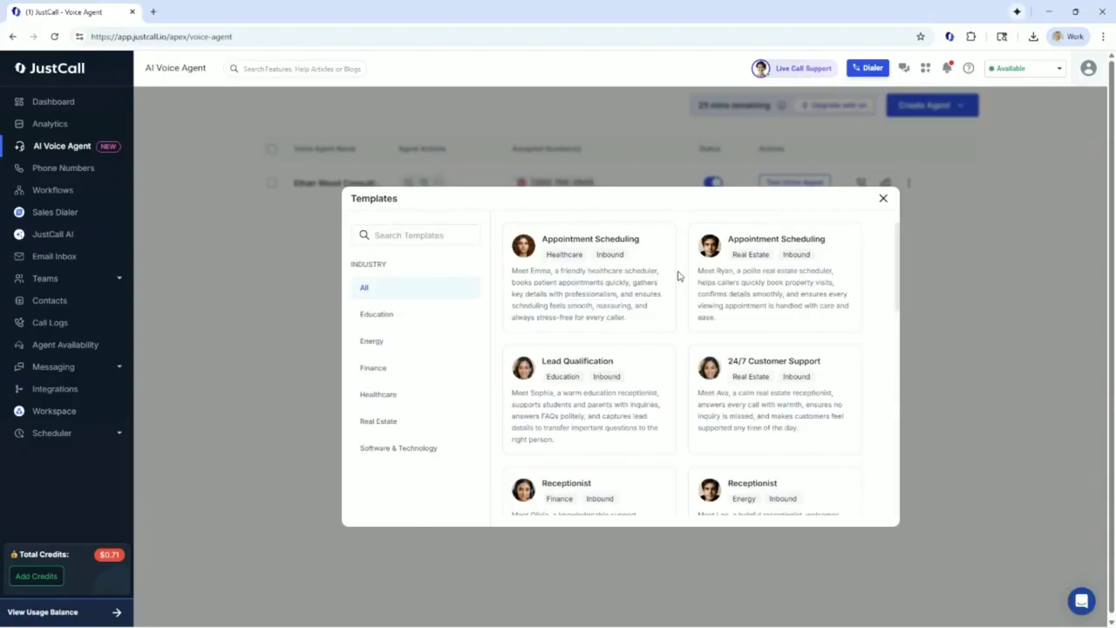
scroll(672, 277, "down", 2)
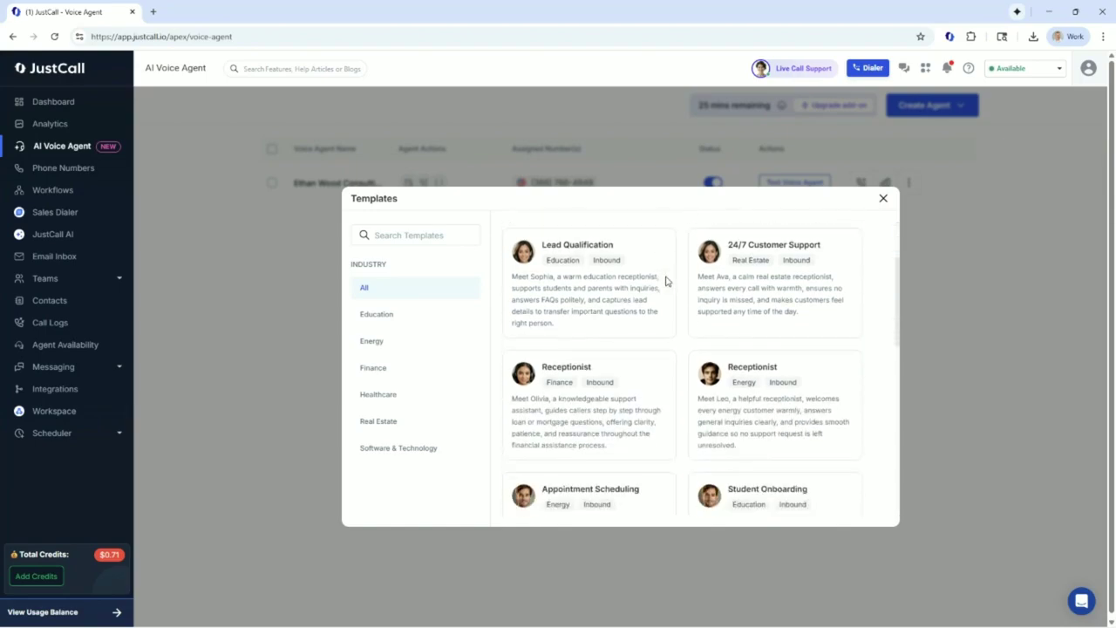
scroll(666, 282, "down", 1)
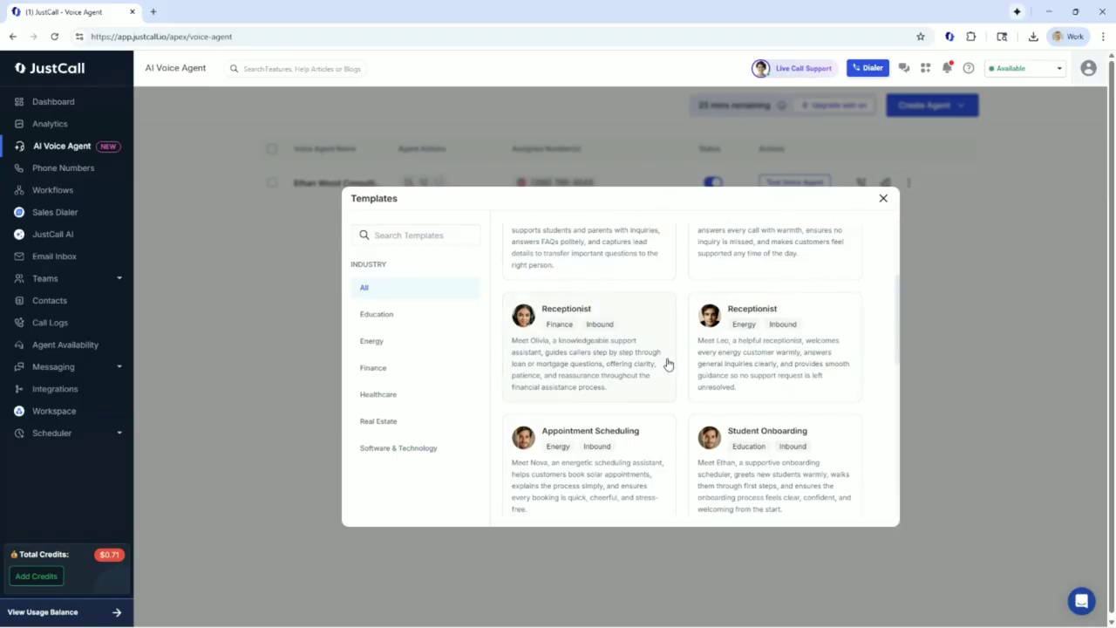
scroll(680, 367, "down", 1)
scroll(759, 393, "down", 2)
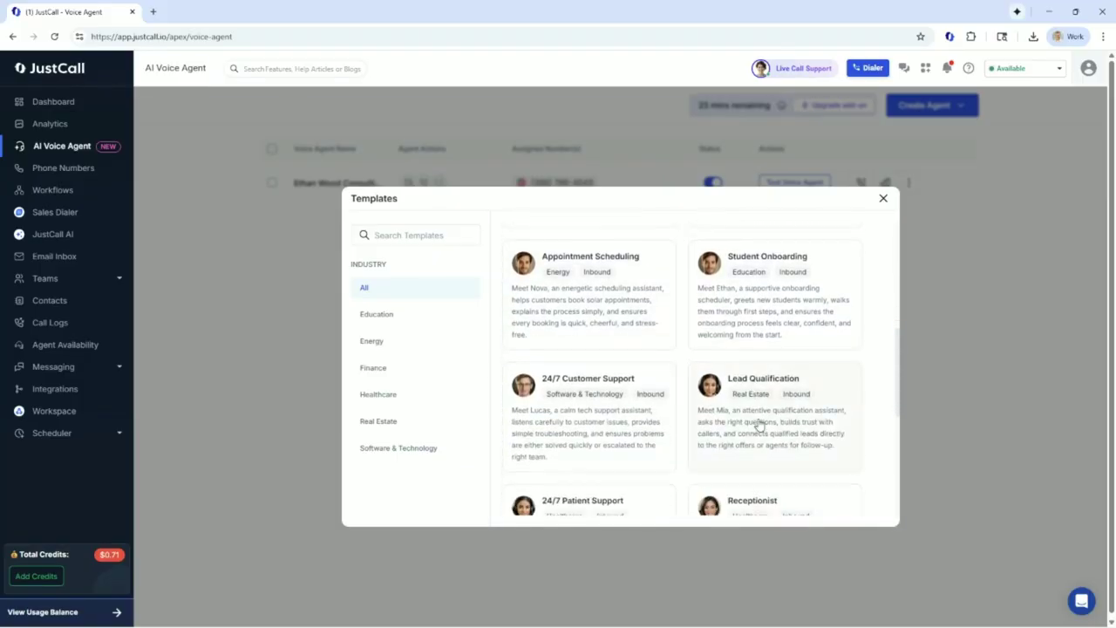
scroll(613, 426, "down", 1)
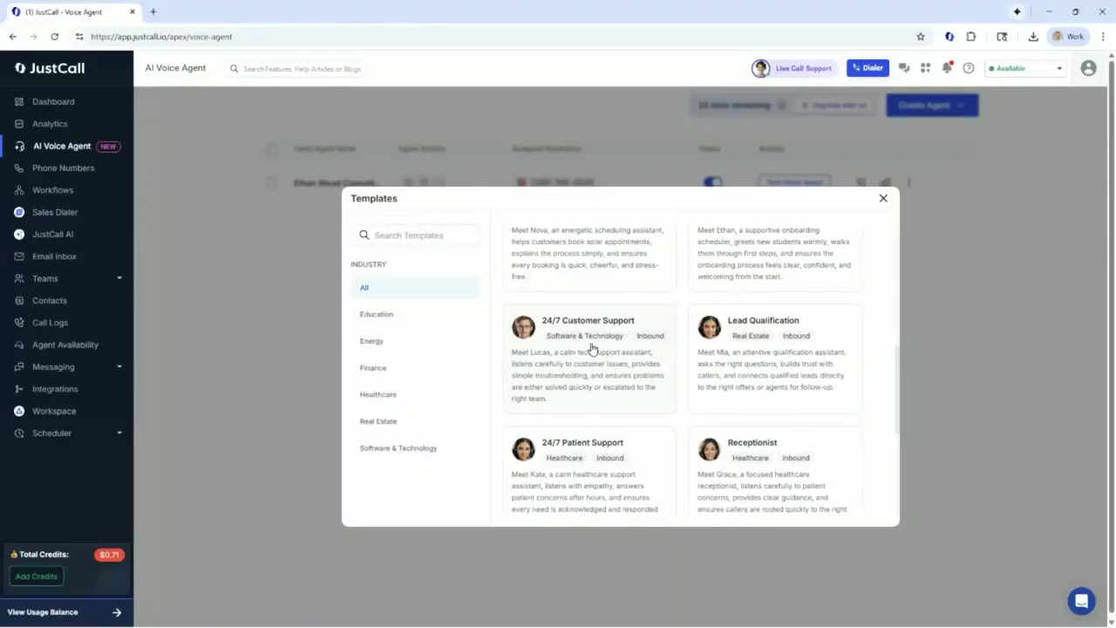
scroll(592, 366, "down", 4)
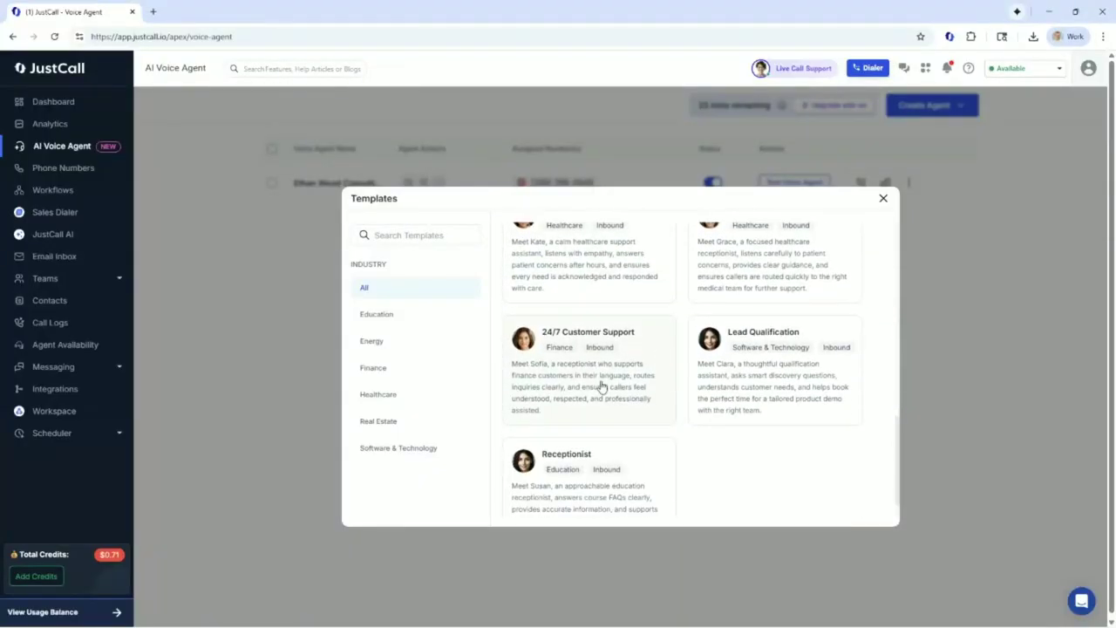
scroll(602, 389, "up", 8)
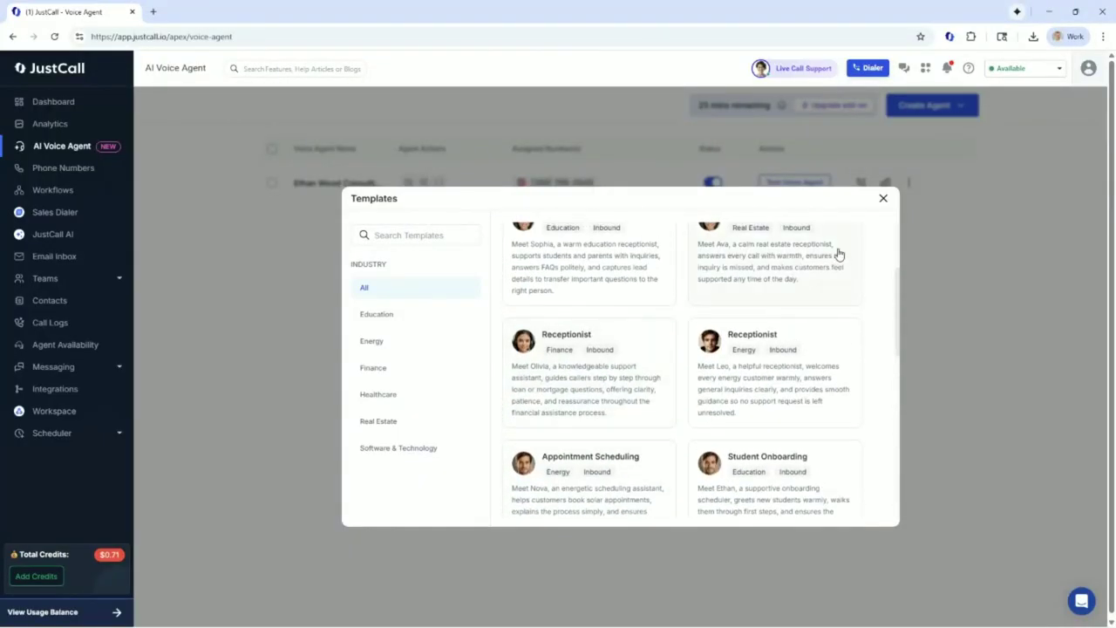
left_click(883, 198)
- Reopen the existing voice agent for editing and examine its Agent Personality and Conversation Style Guidelines
left_click(909, 182)
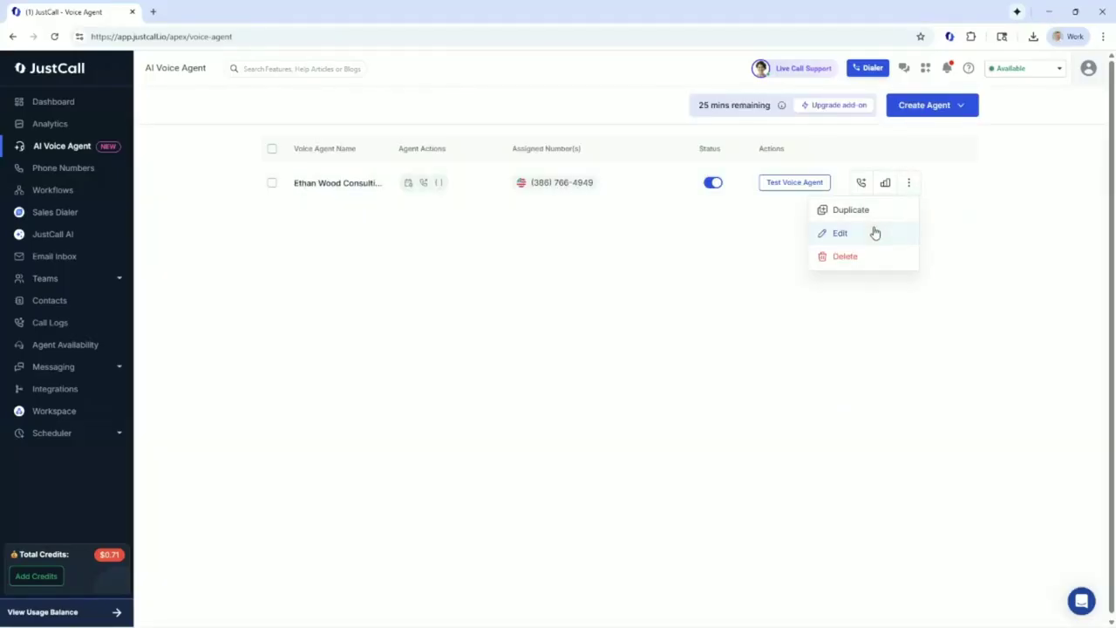
left_click(875, 233)
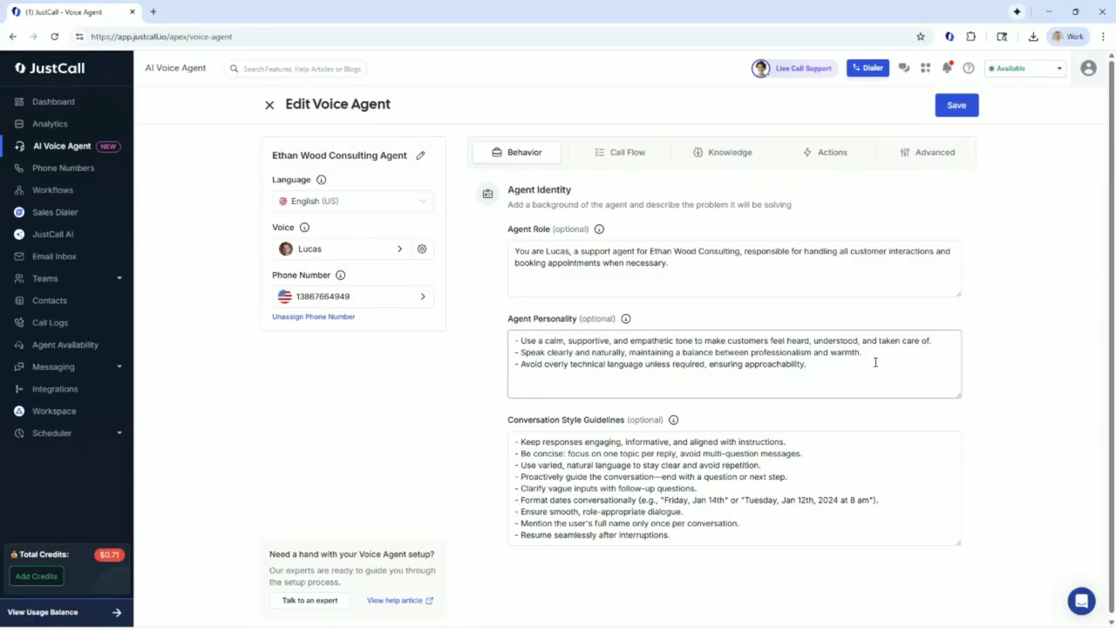
mouse_move(627, 320)
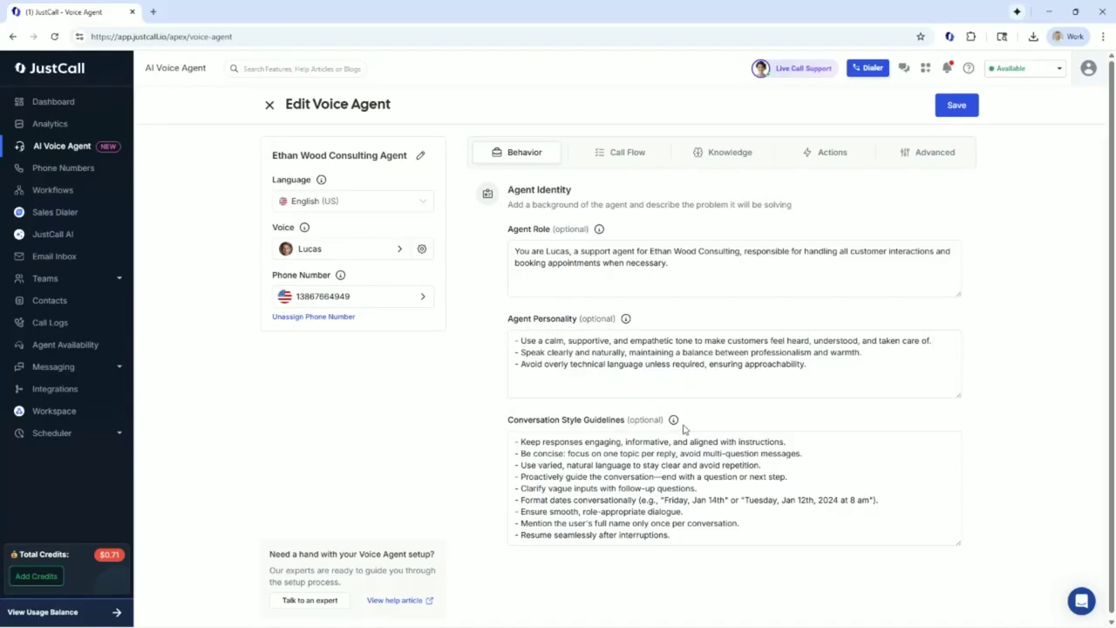
left_click(544, 437)
left_click_drag(544, 437, 629, 486)
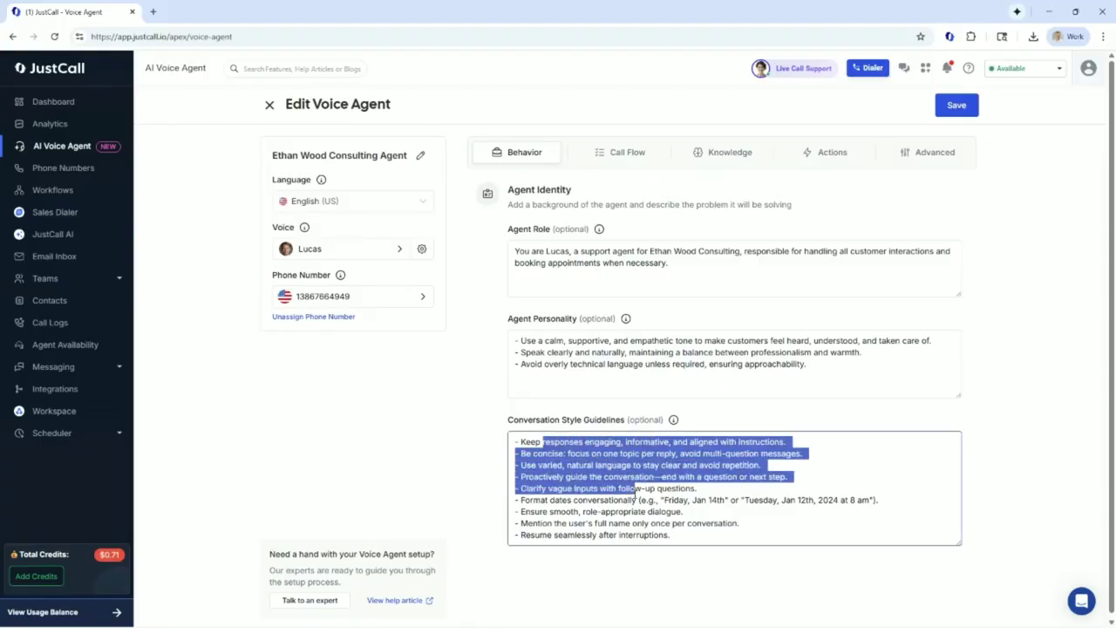
left_click(668, 518)
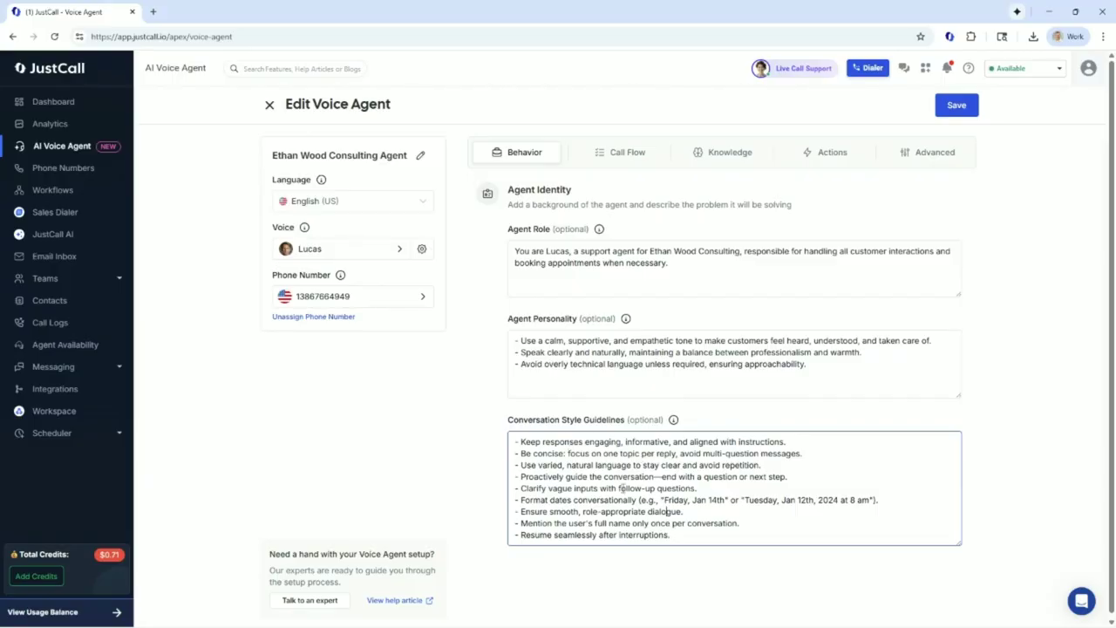
- Examine the agent's Call Flow greeting message and the Greeting Mode options, keeping the predefined greeting message
left_click(623, 161)
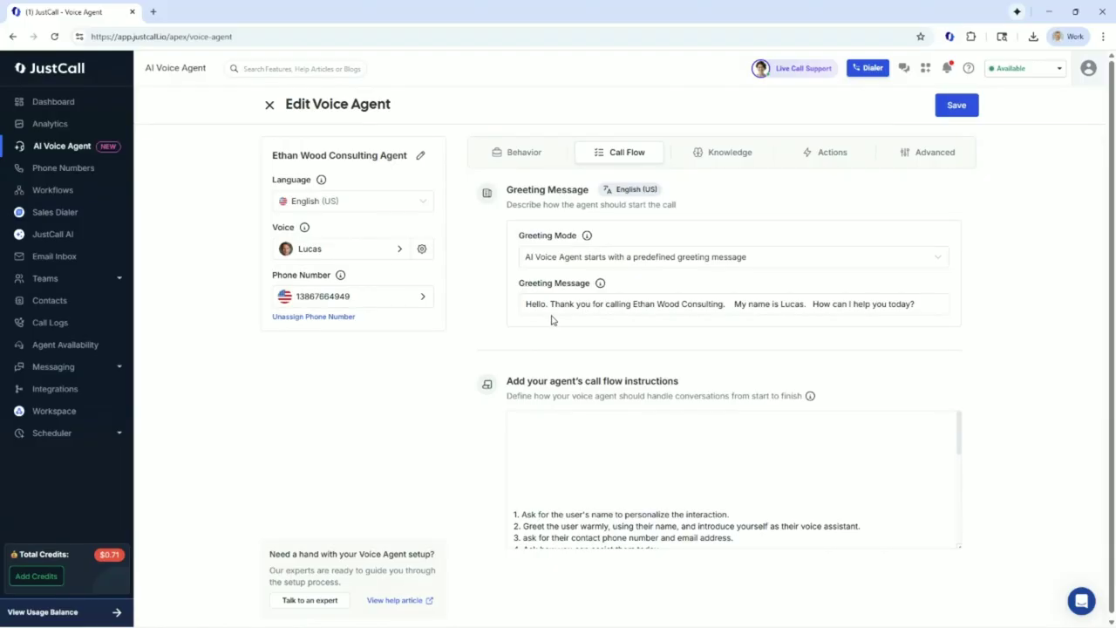
left_click(654, 259)
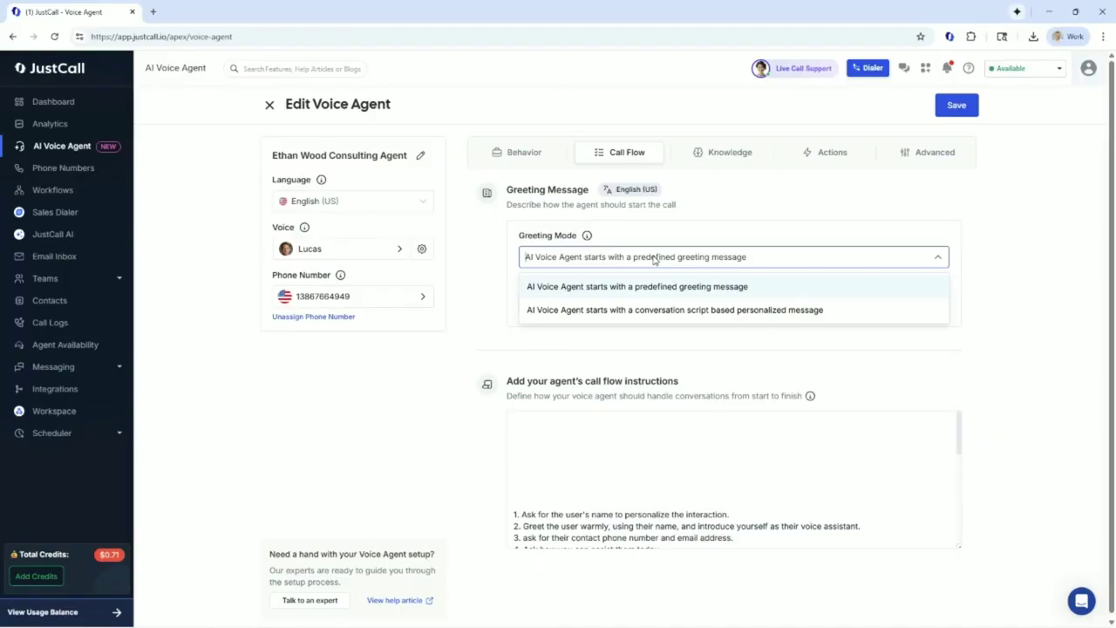
left_click(504, 283)
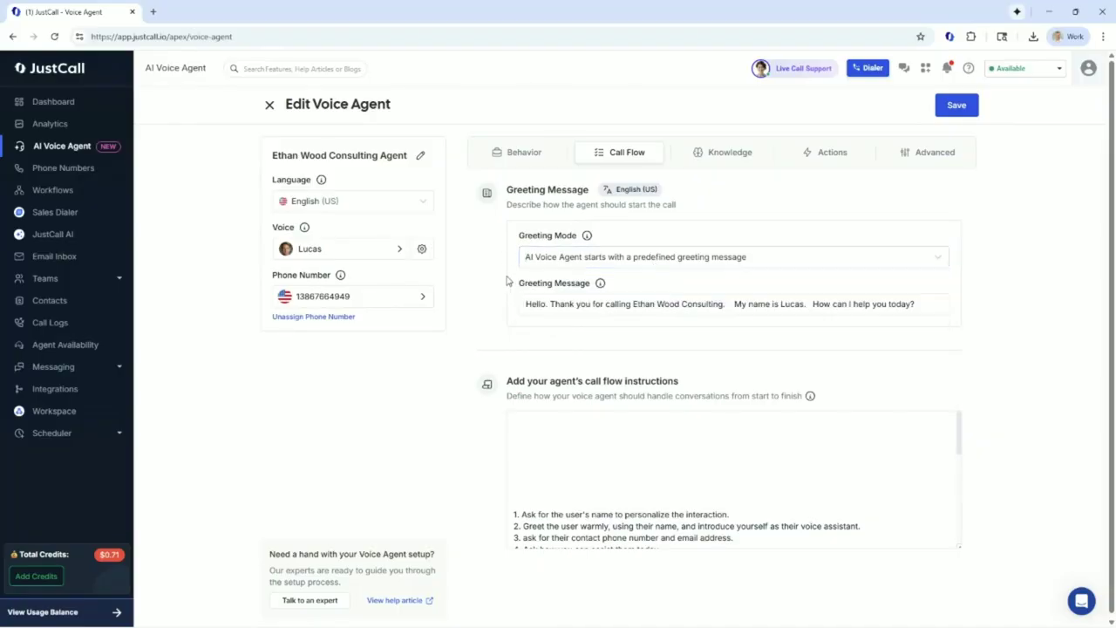
left_click(731, 304)
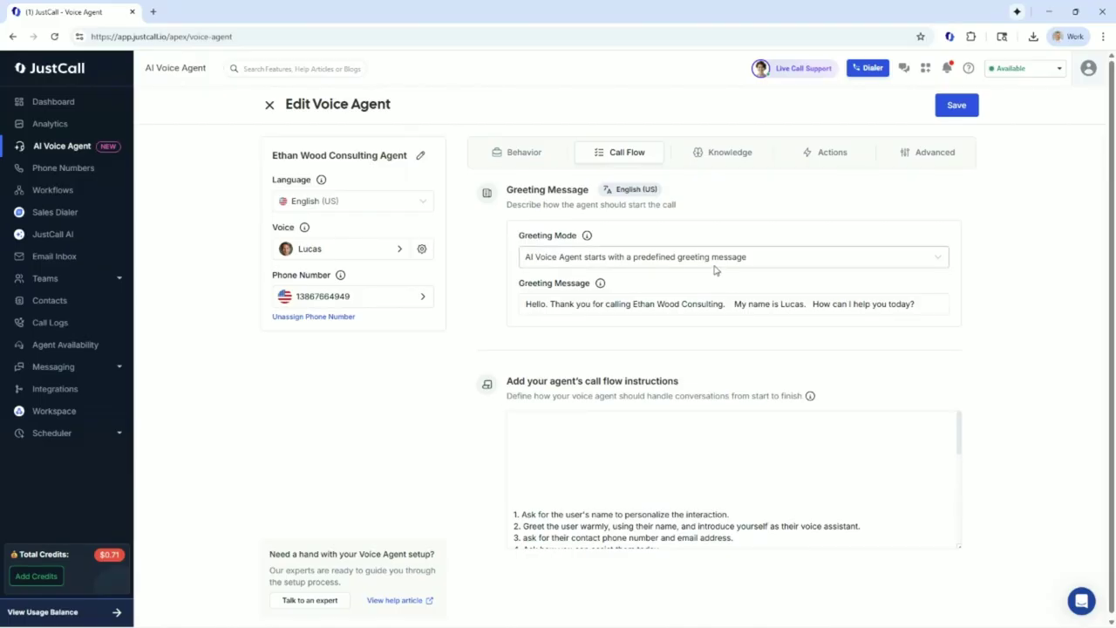
left_click(639, 258)
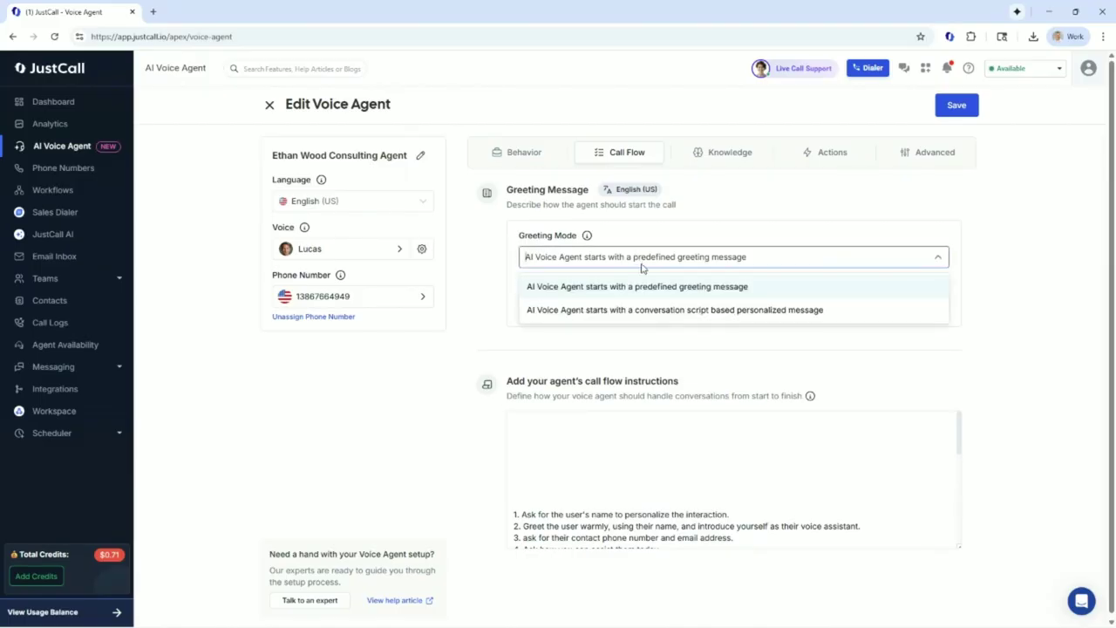
left_click(613, 229)
- Remove the surplus blank lines above the first call flow instruction and review the instruction list
scroll(594, 441, "down", 2)
scroll(585, 449, "down", 2)
scroll(568, 459, "up", 2)
left_click(571, 442)
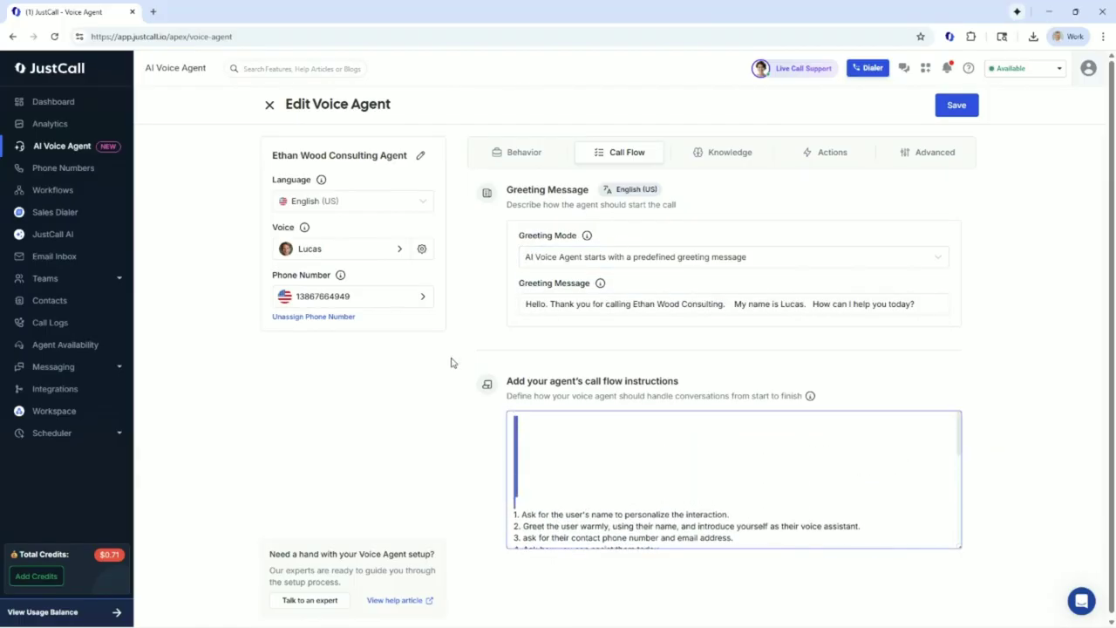
scroll(602, 467, "down", 2)
scroll(584, 484, "up", 2)
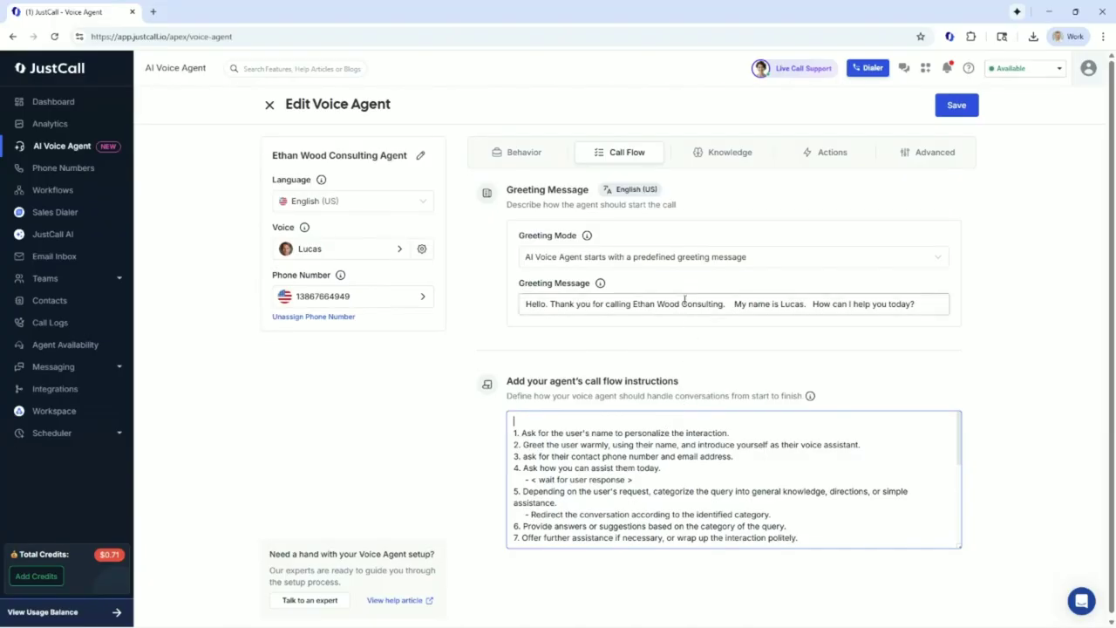
- Examine the agent's Knowledge settings, reading the business context and the web pages listed in the knowledge base
left_click(722, 152)
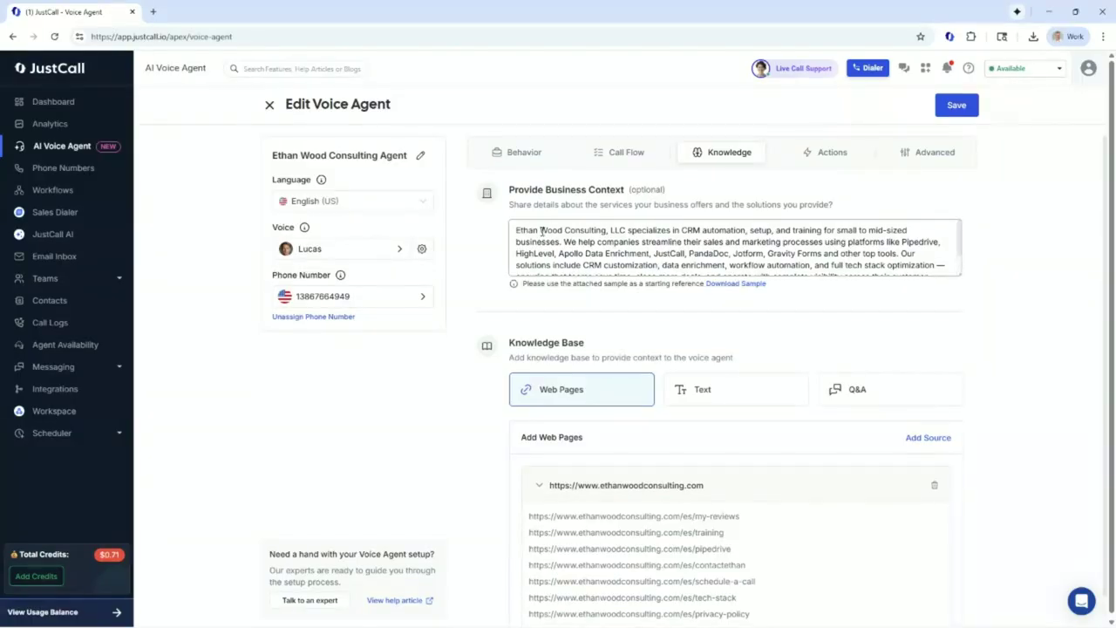
scroll(564, 249, "down", 1)
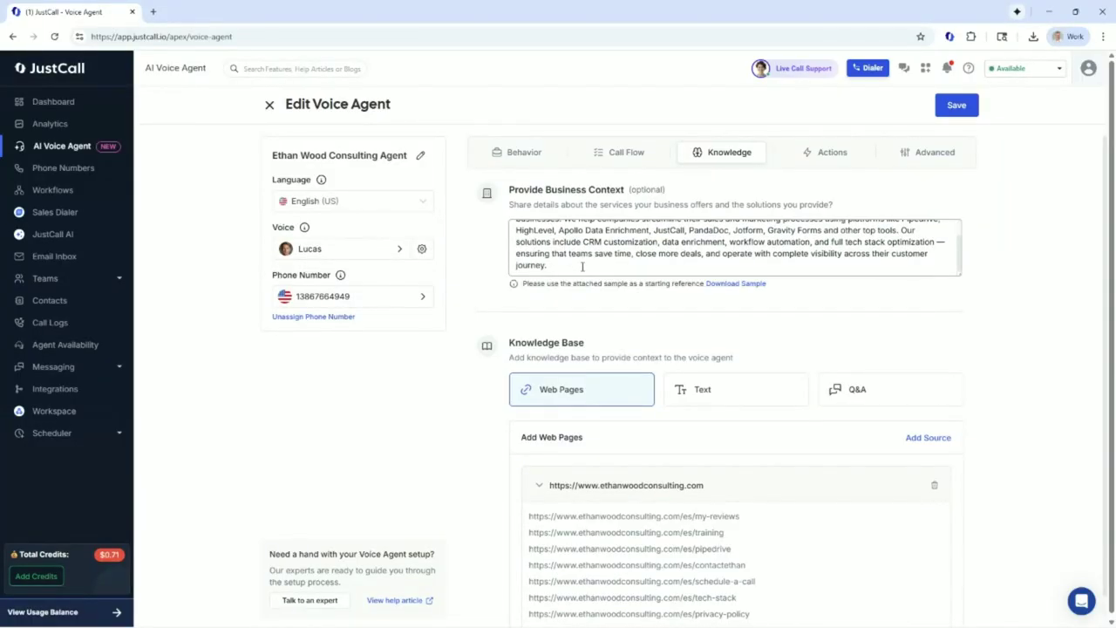
left_click_drag(582, 267, 602, 228)
left_click(604, 242)
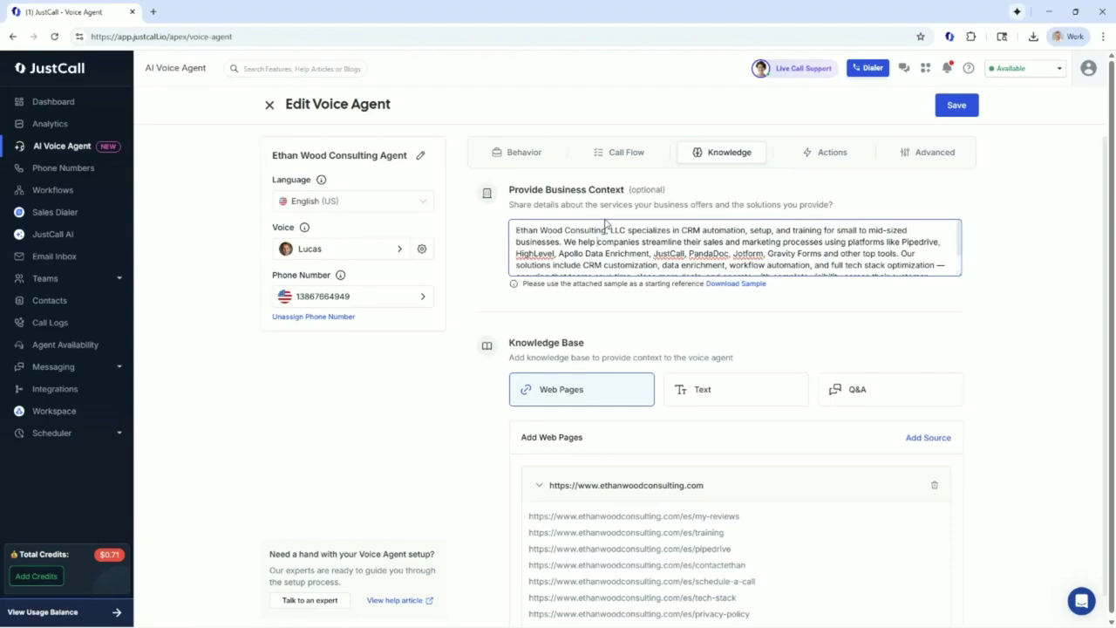
scroll(610, 229, "down", 1)
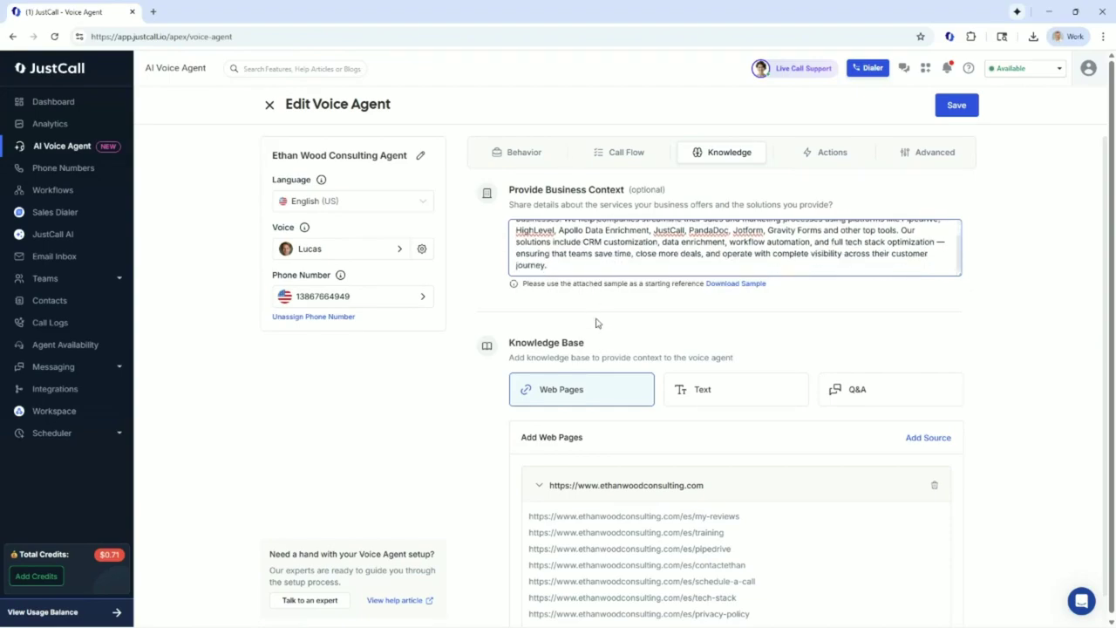
scroll(598, 322, "down", 1)
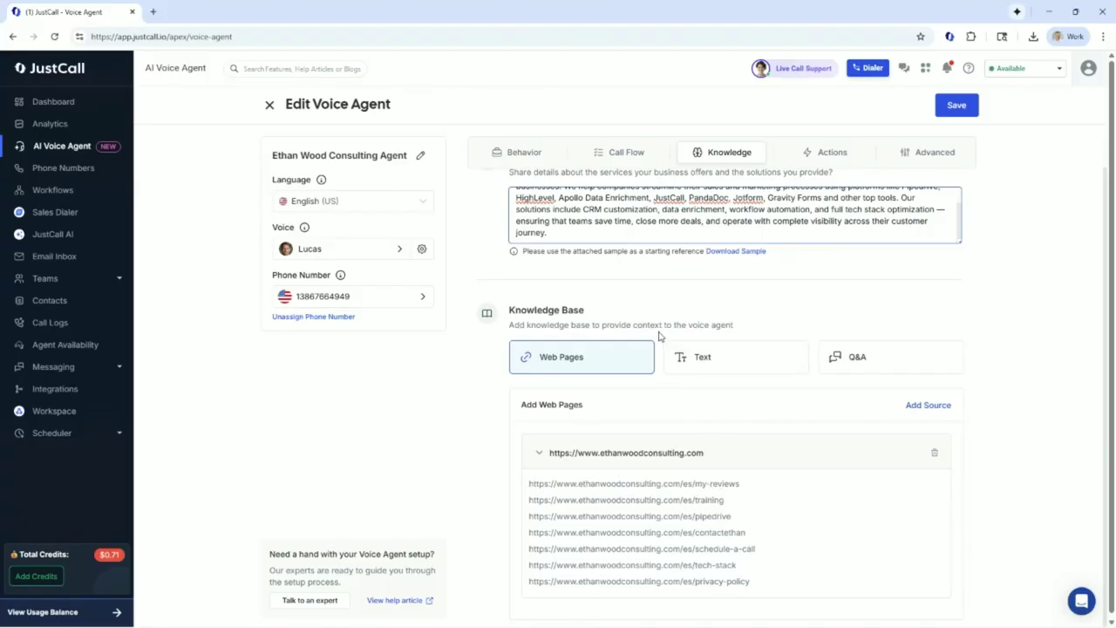
scroll(650, 325, "up", 1)
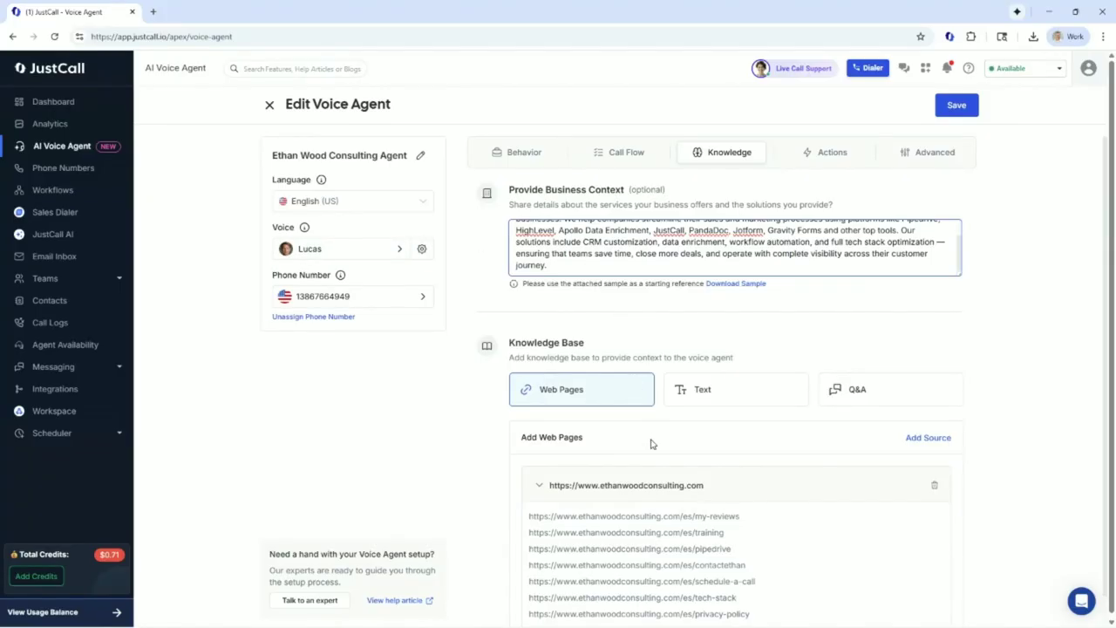
scroll(632, 467, "down", 1)
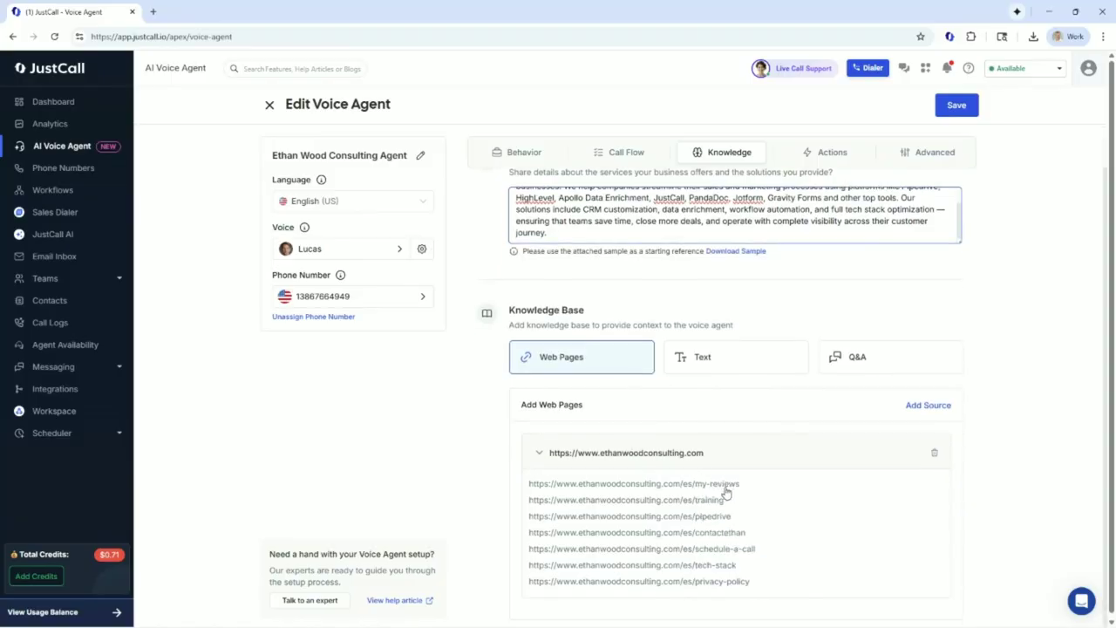
scroll(702, 460, "up", 1)
scroll(668, 260, "up", 1)
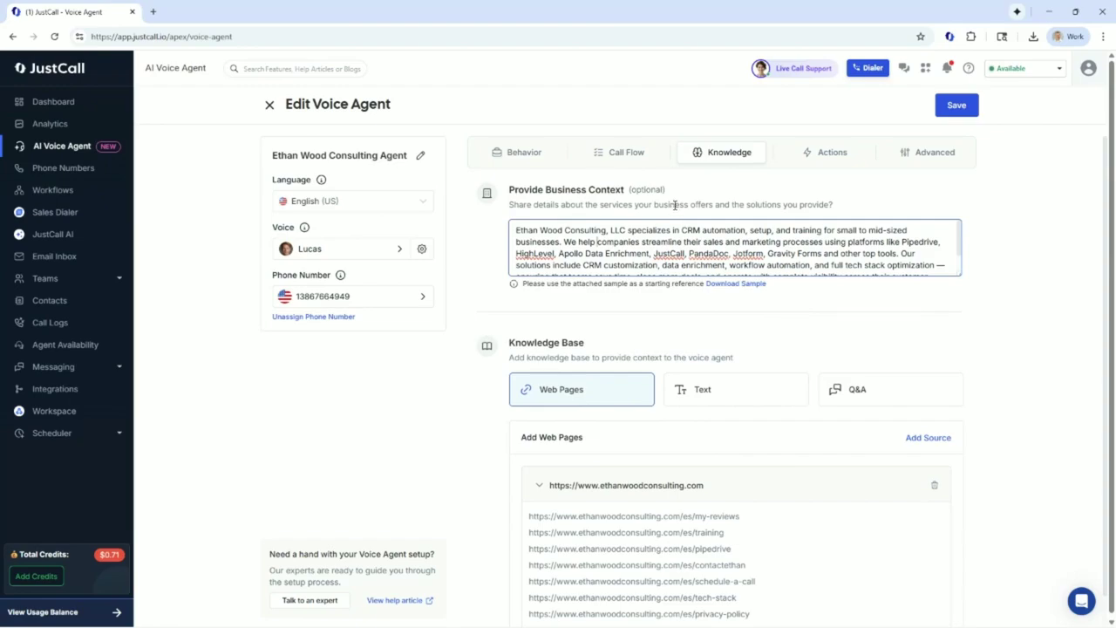
- Review the Schedule Appointment 1 in-call action's caller trigger, agent response and calendar settings, closing it without saving
left_click(807, 152)
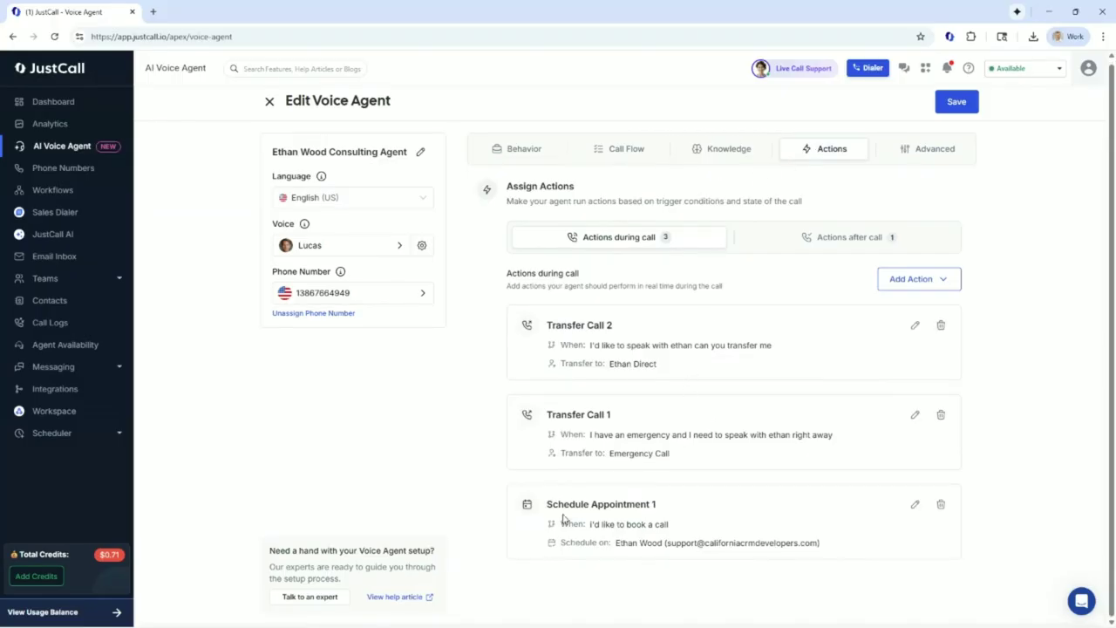
left_click_drag(546, 506, 664, 507)
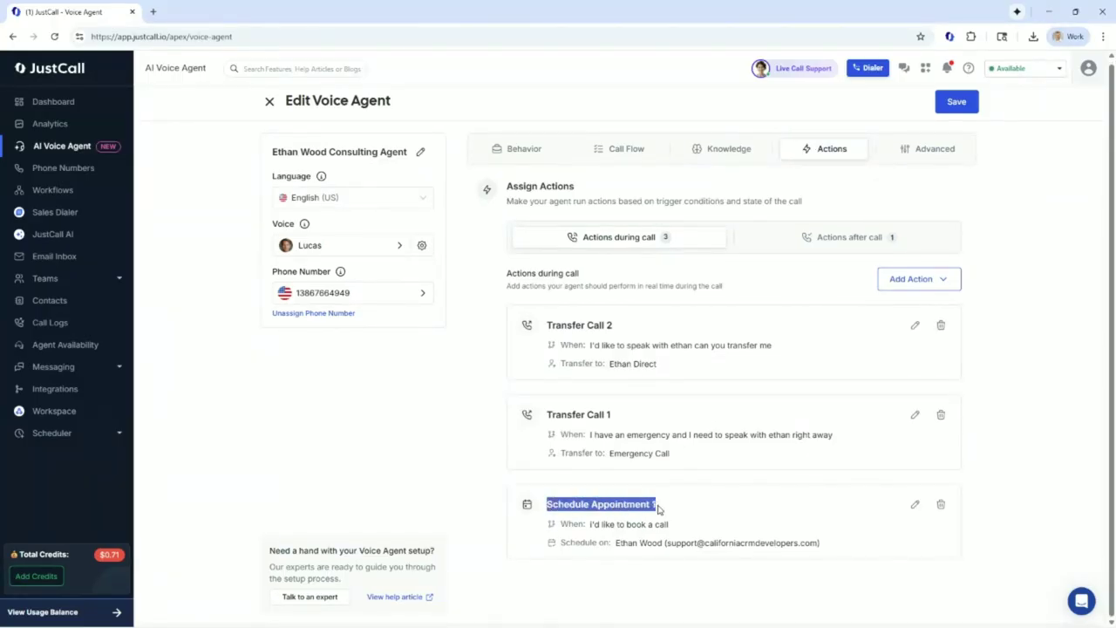
left_click(915, 504)
left_click(874, 209)
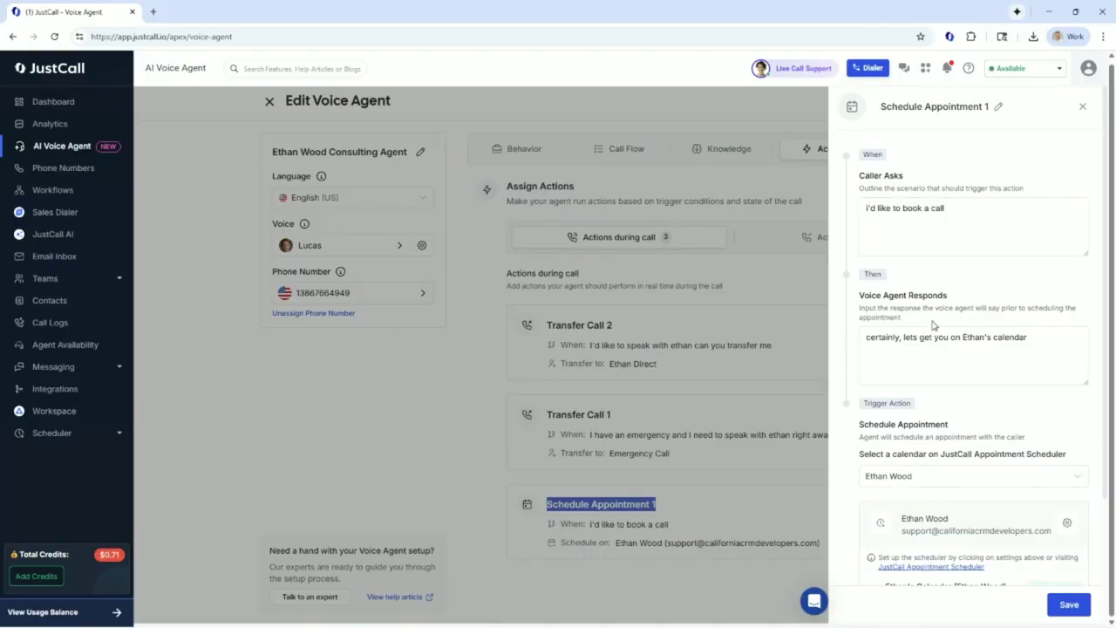
left_click_drag(865, 208, 970, 213)
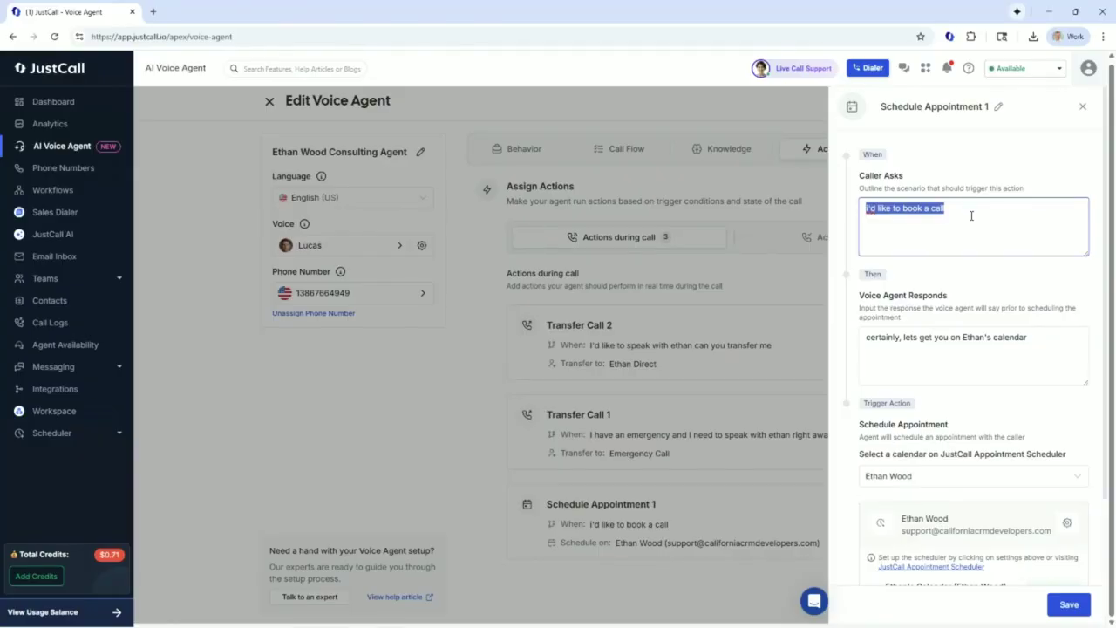
left_click(969, 213)
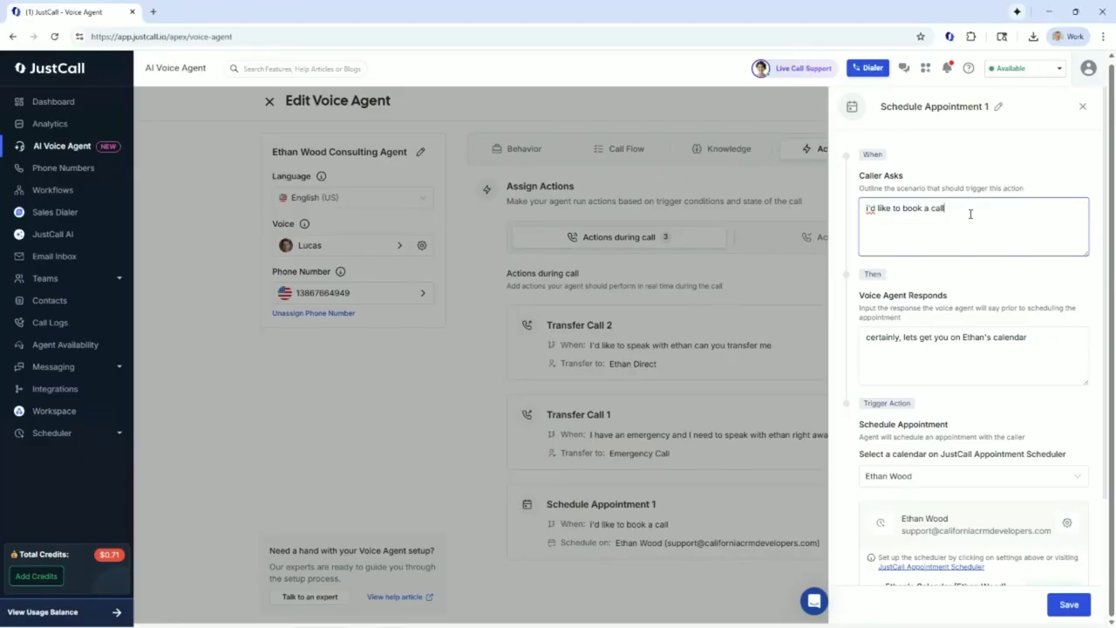
left_click_drag(868, 337, 1044, 334)
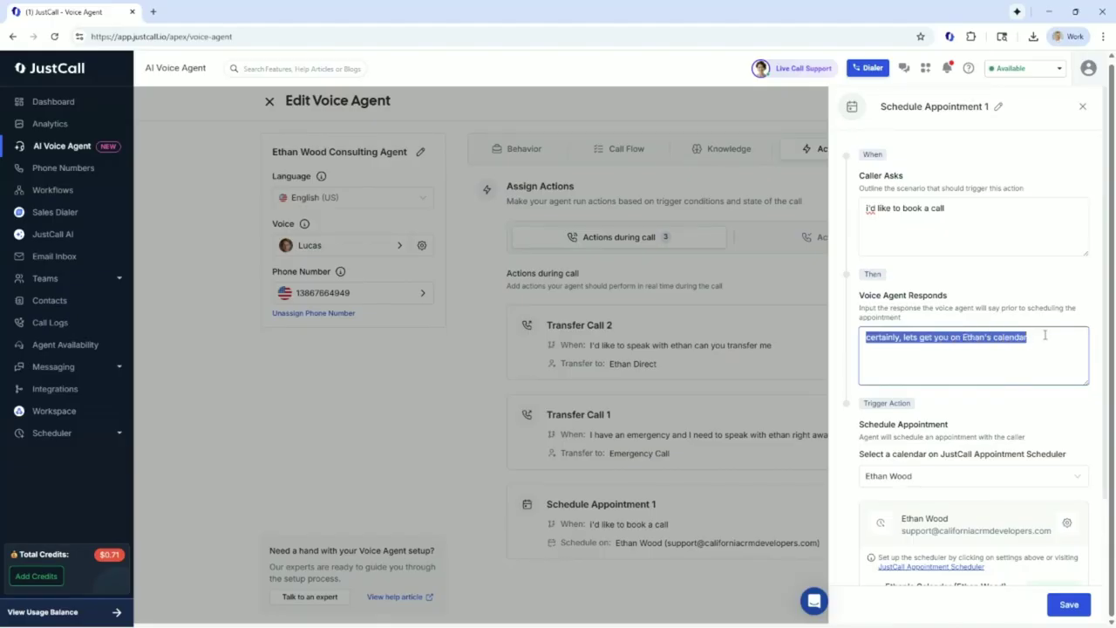
left_click(1046, 335)
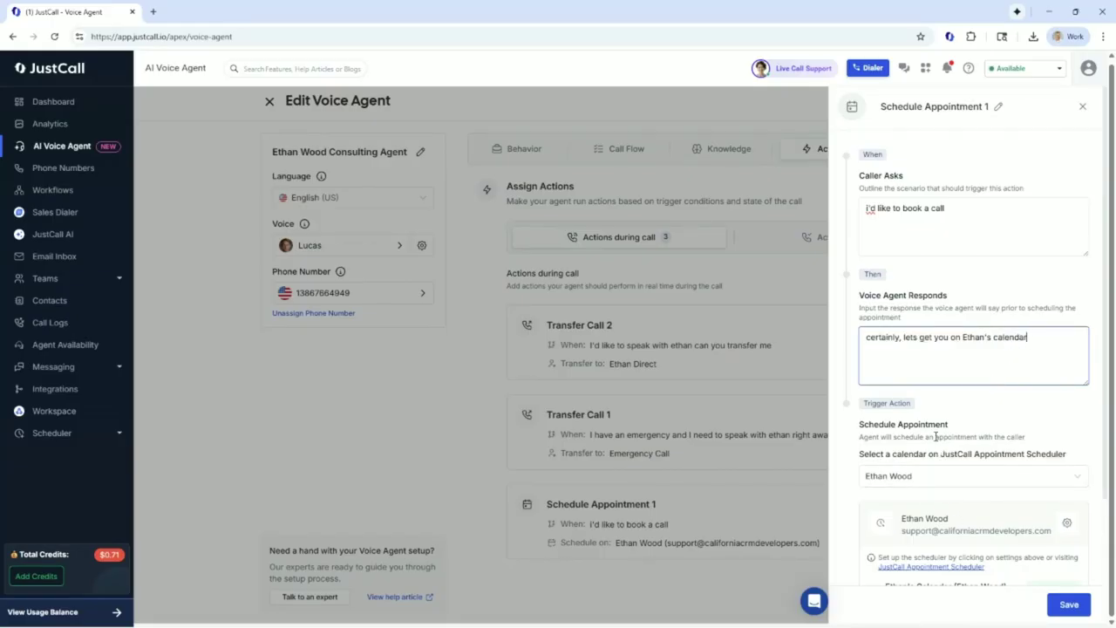
scroll(966, 439, "down", 1)
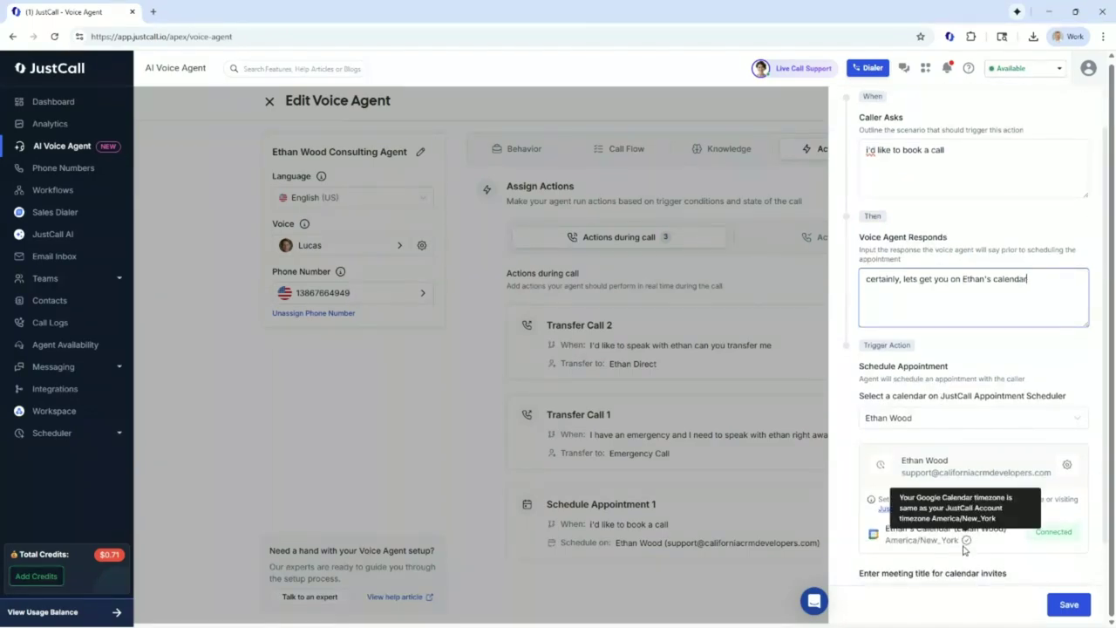
scroll(929, 471, "up", 1)
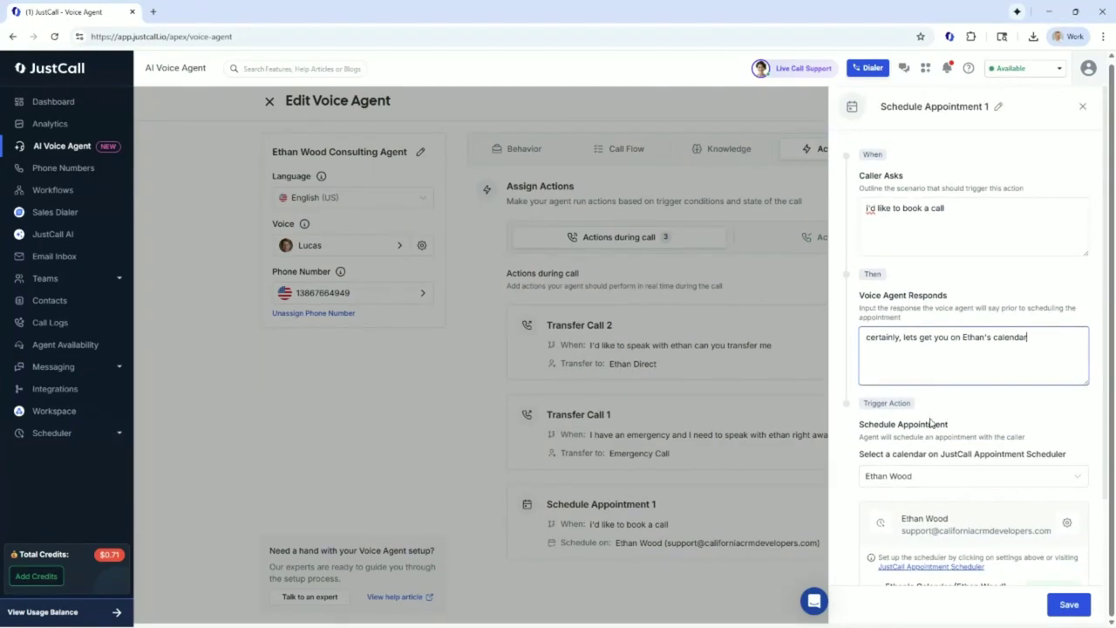
left_click(1081, 110)
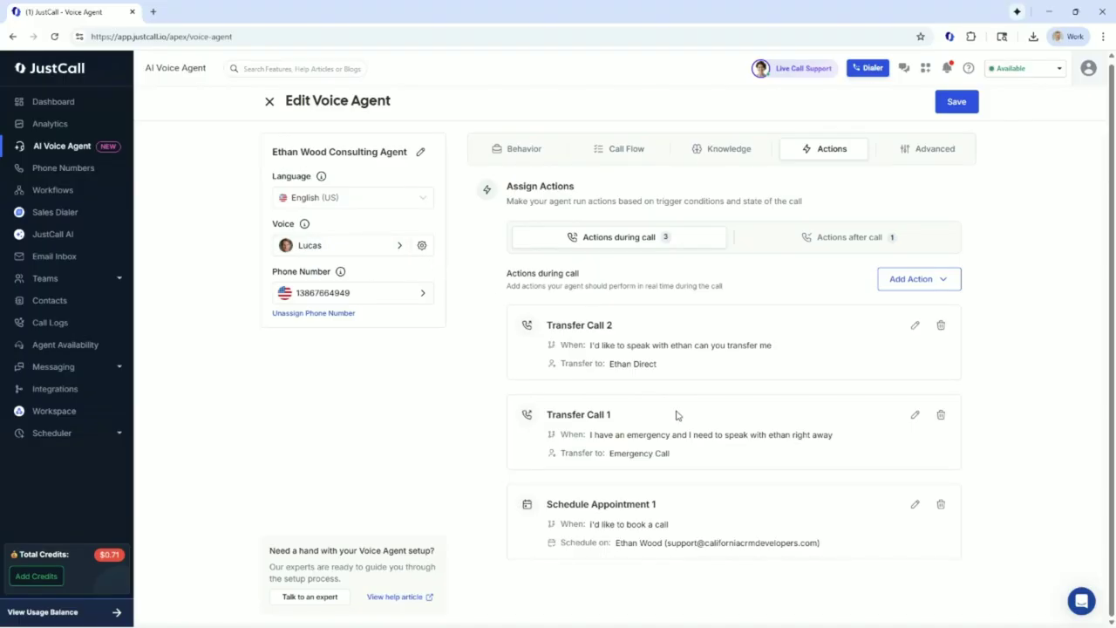
- Open the Transfer Call 1 action for editing and examine its scenario description and the voice agent's response
left_click_drag(641, 423, 562, 323)
left_click(572, 319)
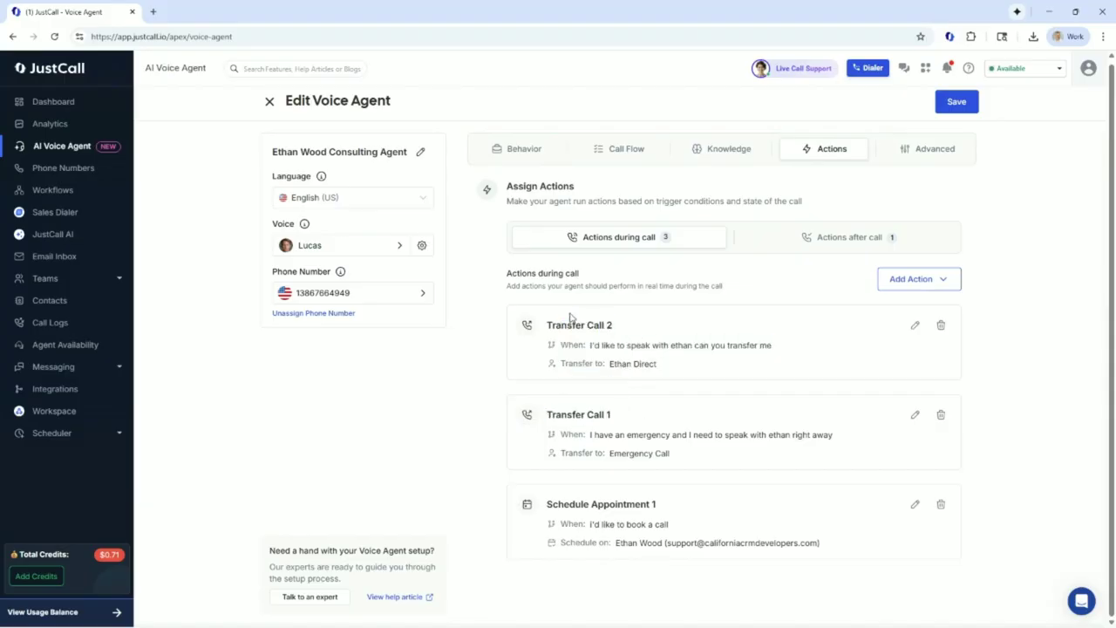
left_click(915, 415)
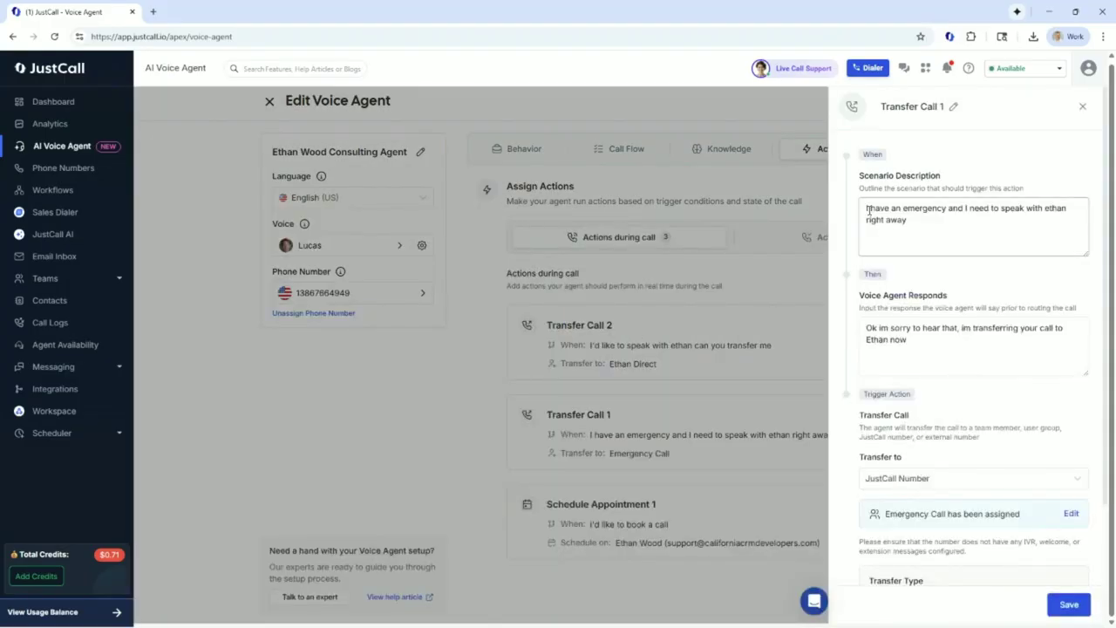
left_click_drag(868, 207, 931, 218)
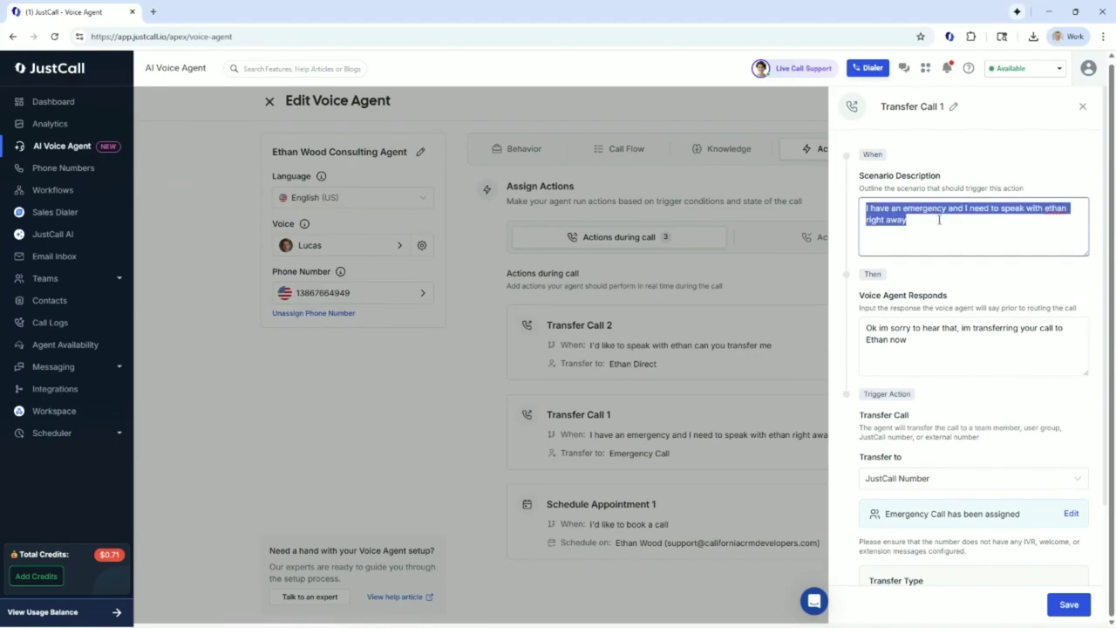
left_click(931, 218)
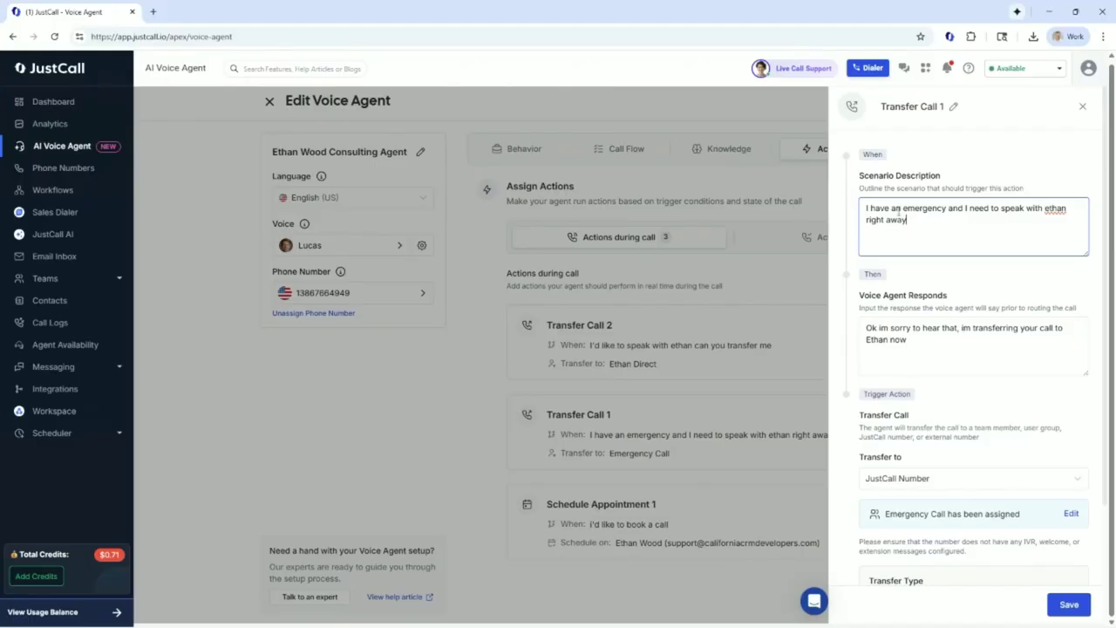
left_click(946, 340)
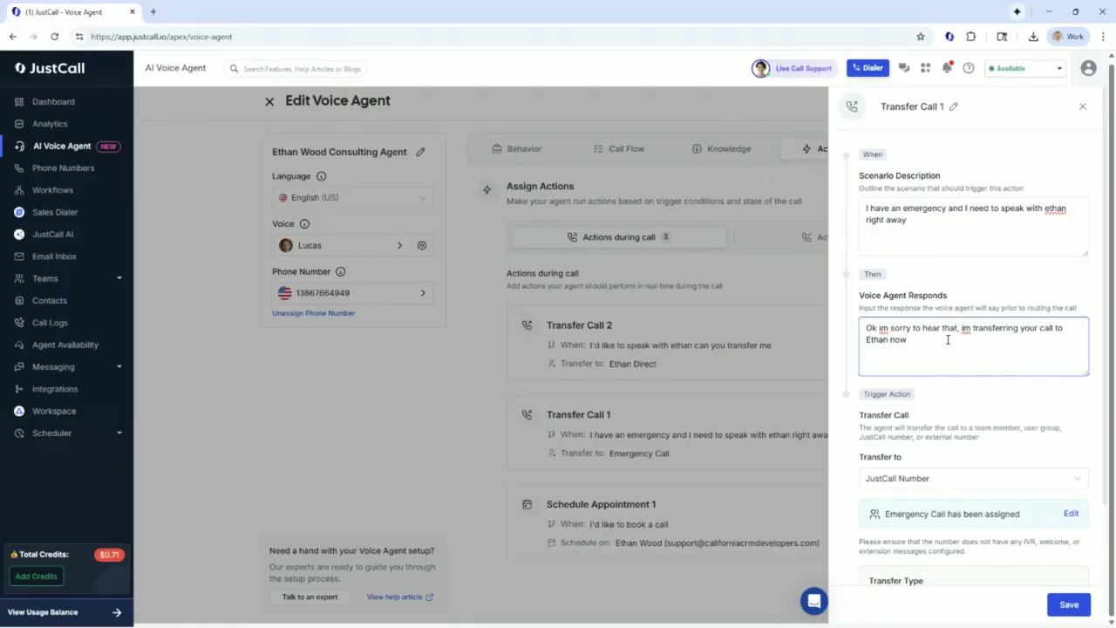
left_click_drag(941, 339, 866, 328)
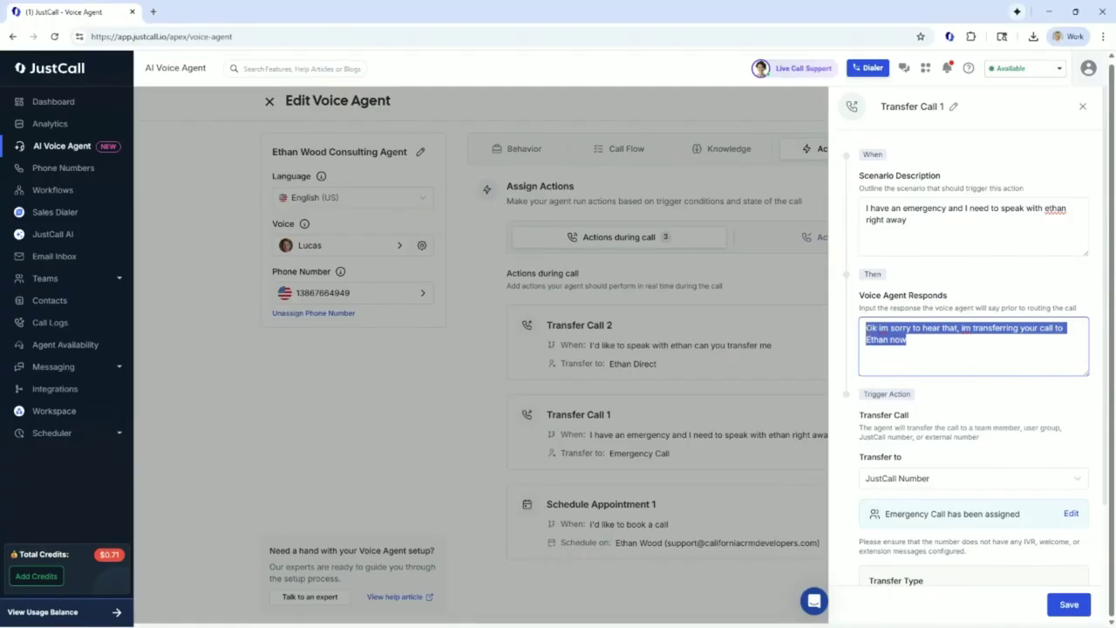
left_click(913, 345)
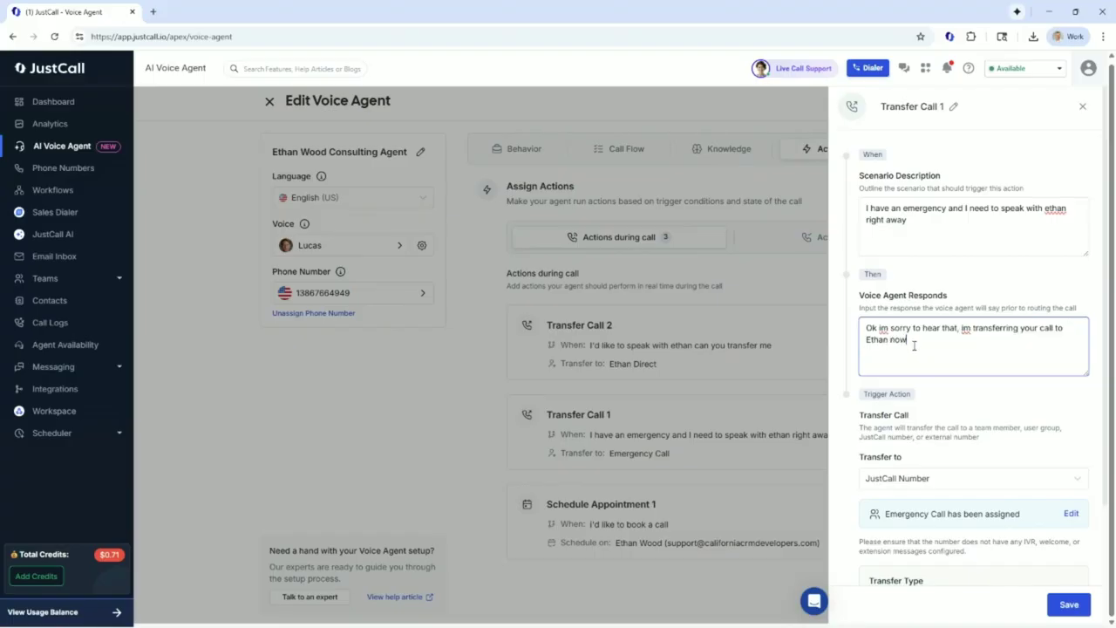
- Examine Transfer Call 1's assigned JustCall number and its Cold and Warm Transfer options, then close the action without saving
scroll(912, 488, "down", 1)
left_click(886, 459)
left_click_drag(886, 459, 1020, 456)
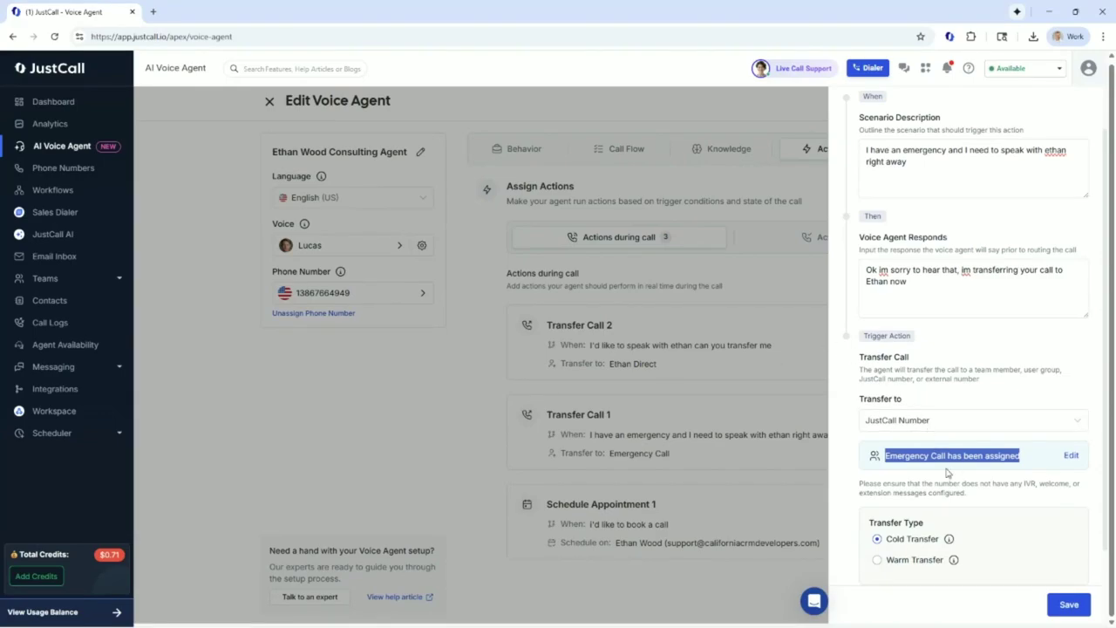
scroll(948, 472, "down", 1)
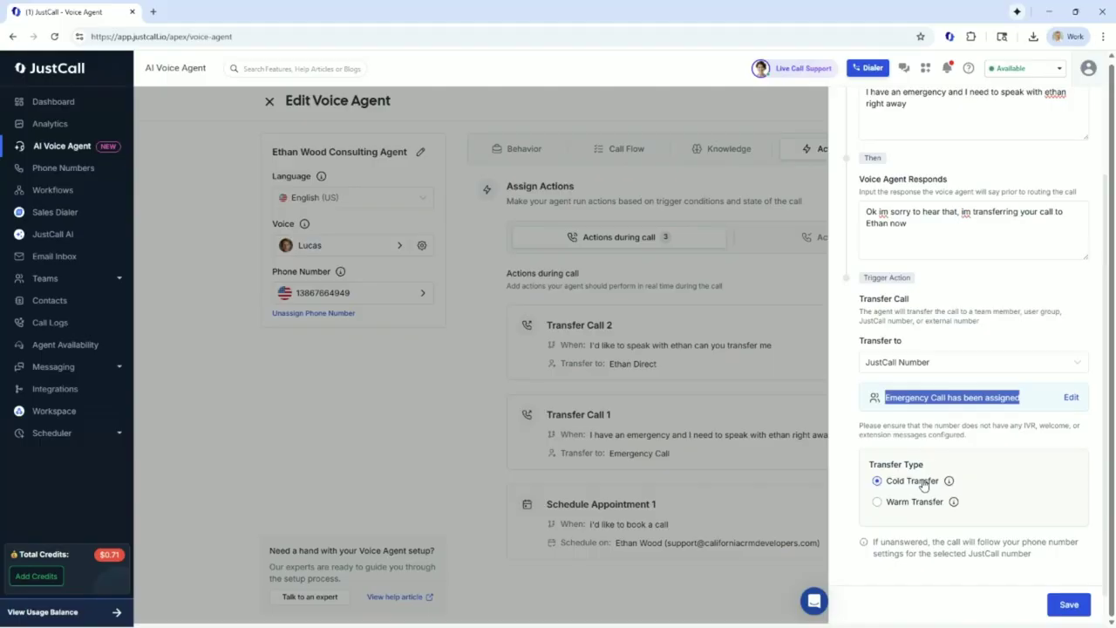
mouse_move(955, 507)
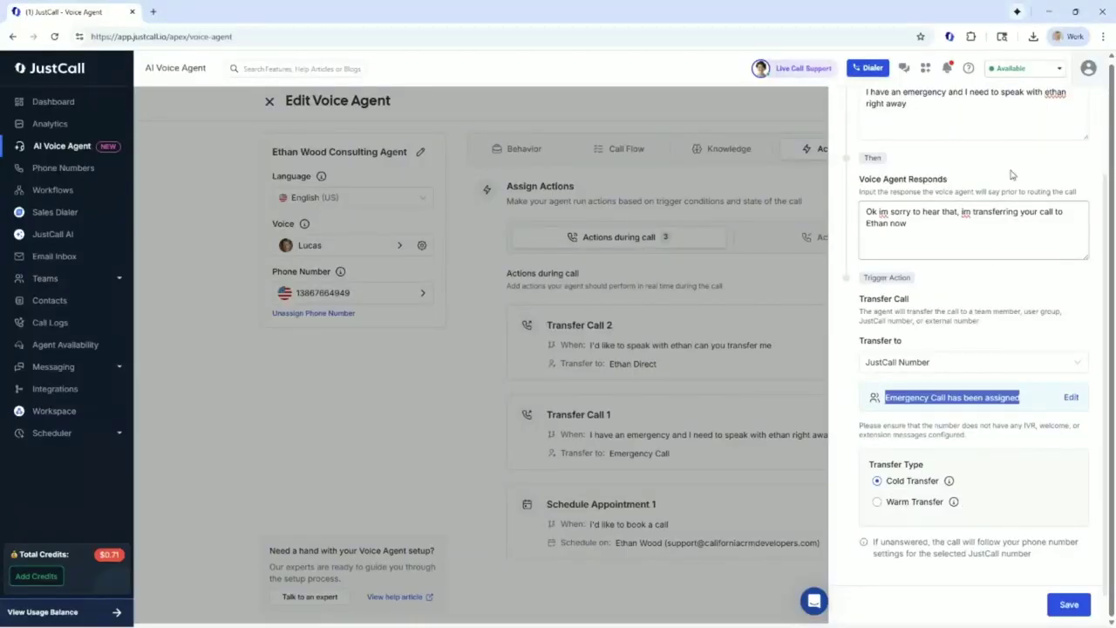
scroll(1072, 277, "up", 1)
scroll(1072, 277, "up", 3)
left_click(1082, 106)
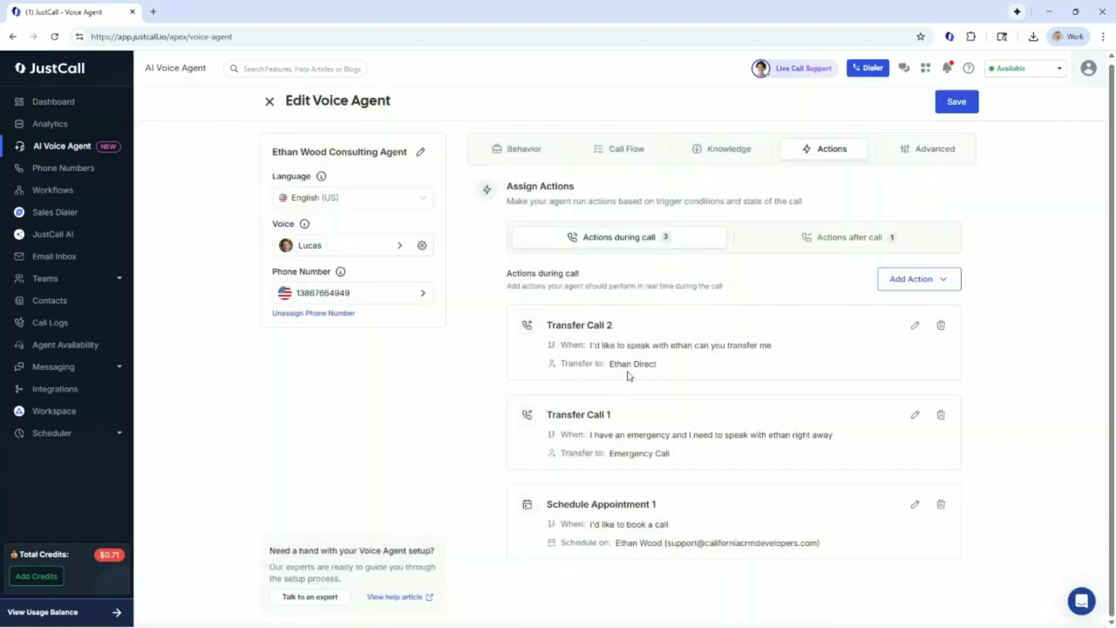
- Open the Transfer Call 2 action for editing and examine its scenario description and the voice agent's response
left_click(914, 325)
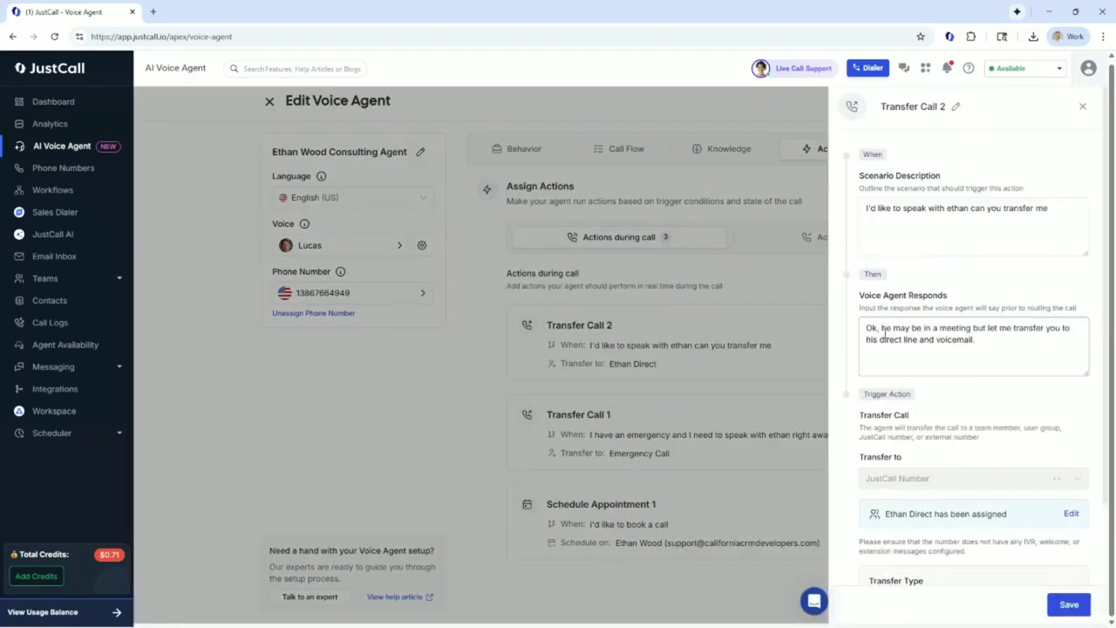
left_click(891, 231)
left_click_drag(867, 207, 1041, 230)
left_click(1050, 207)
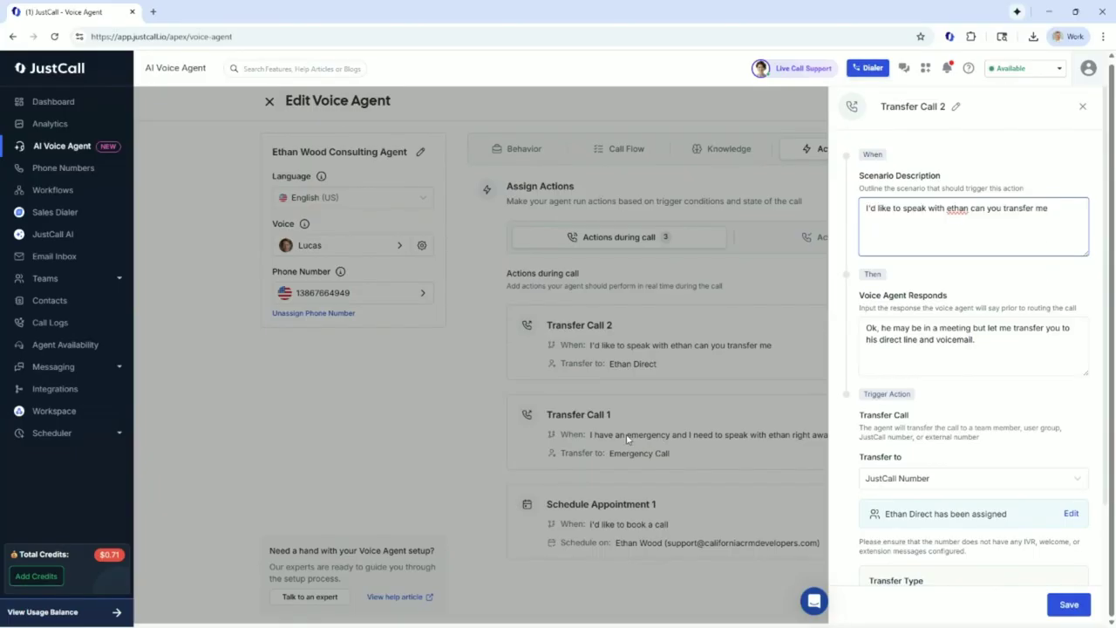
left_click_drag(872, 327, 978, 336)
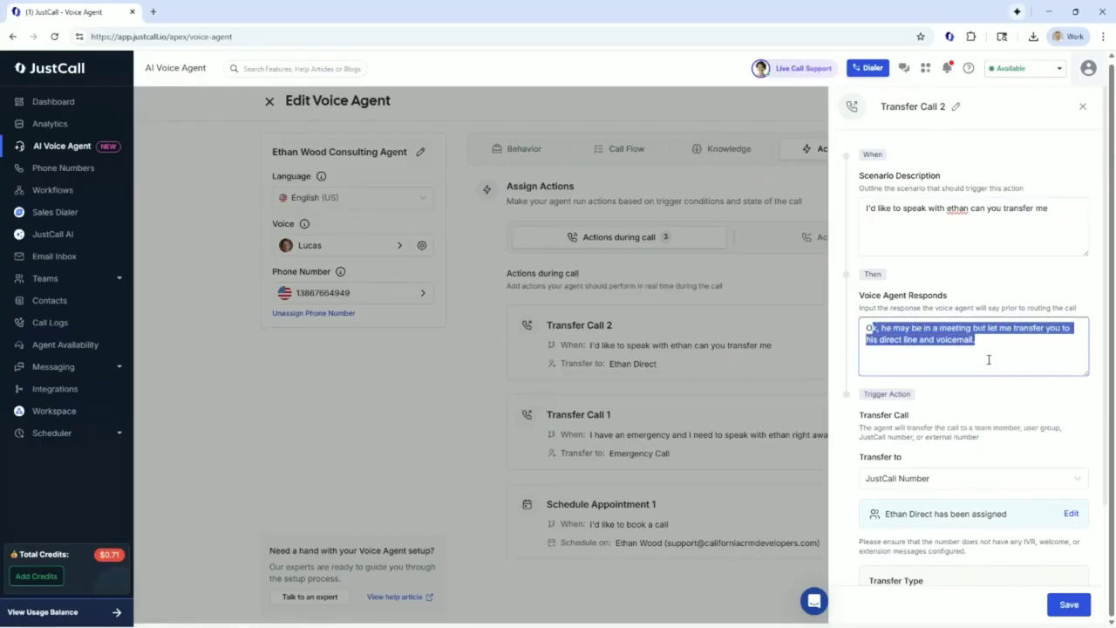
left_click(990, 344)
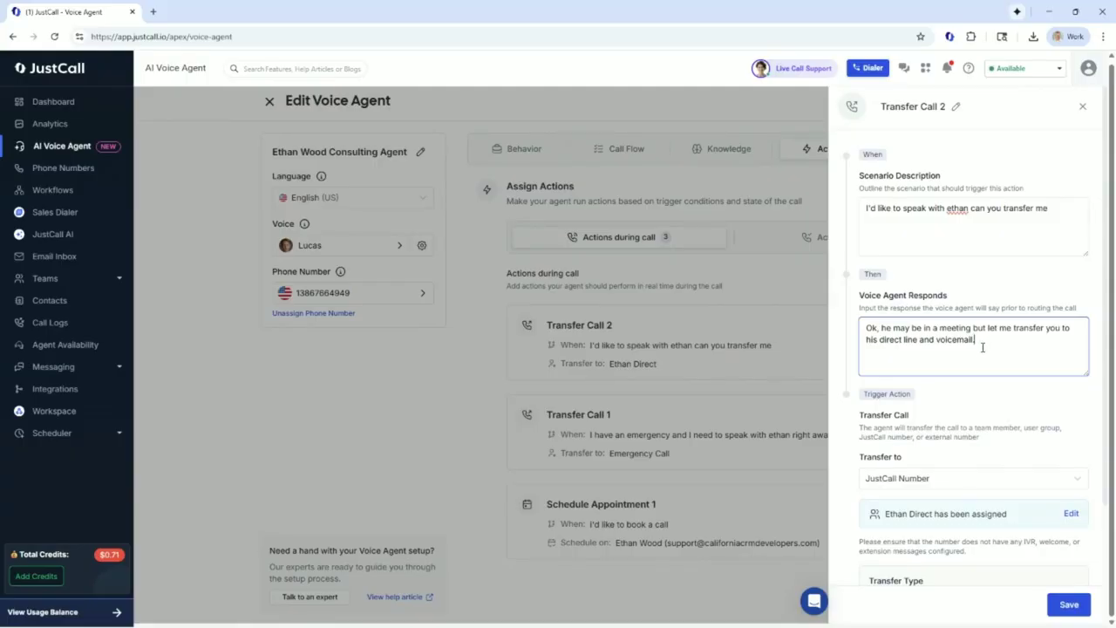
- Examine Transfer Call 2's assigned JustCall number and its transfer type setting
scroll(980, 349, "down", 1)
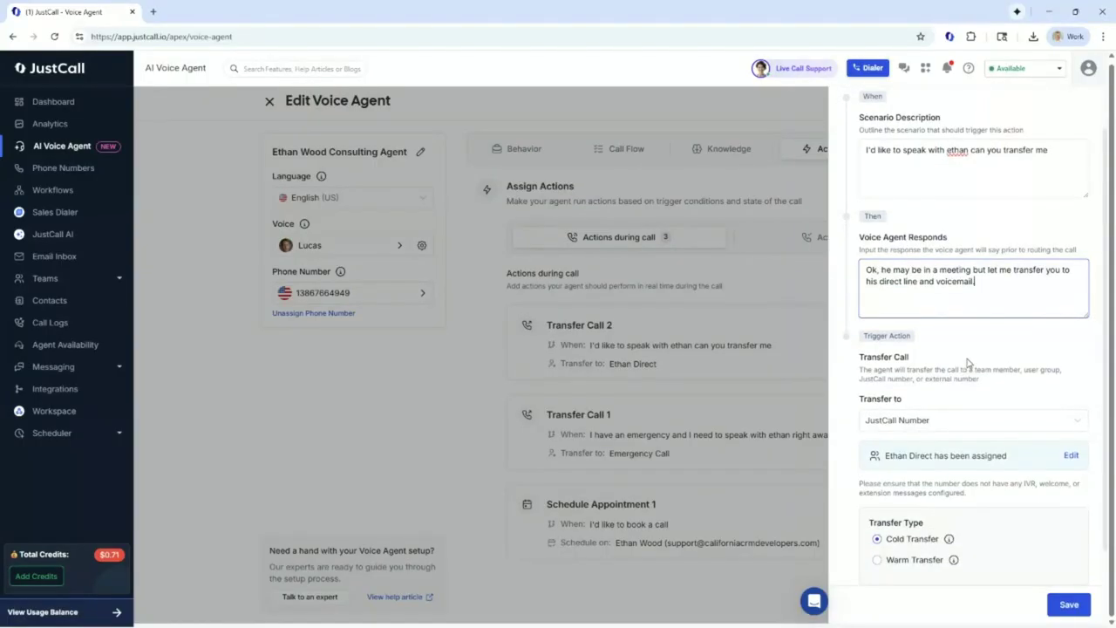
scroll(967, 363, "down", 1)
left_click_drag(882, 398, 1008, 406)
scroll(959, 442, "down", 1)
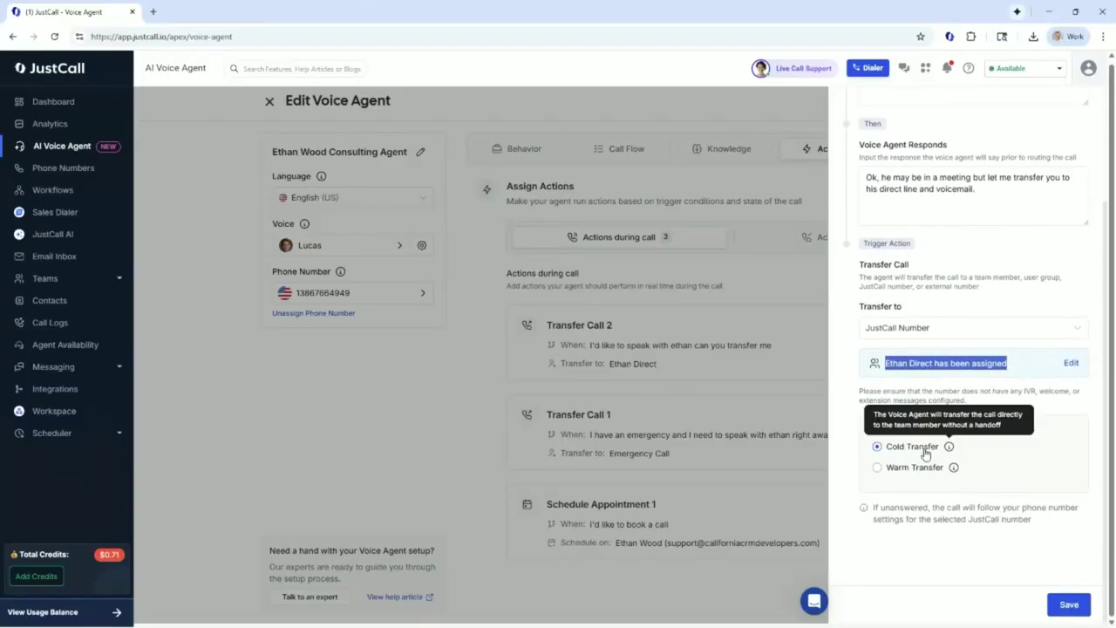
- Read the explanations of Cold Transfer and Warm Transfer for Transfer Call 2, and close the action without saving
mouse_move(950, 448)
mouse_move(953, 468)
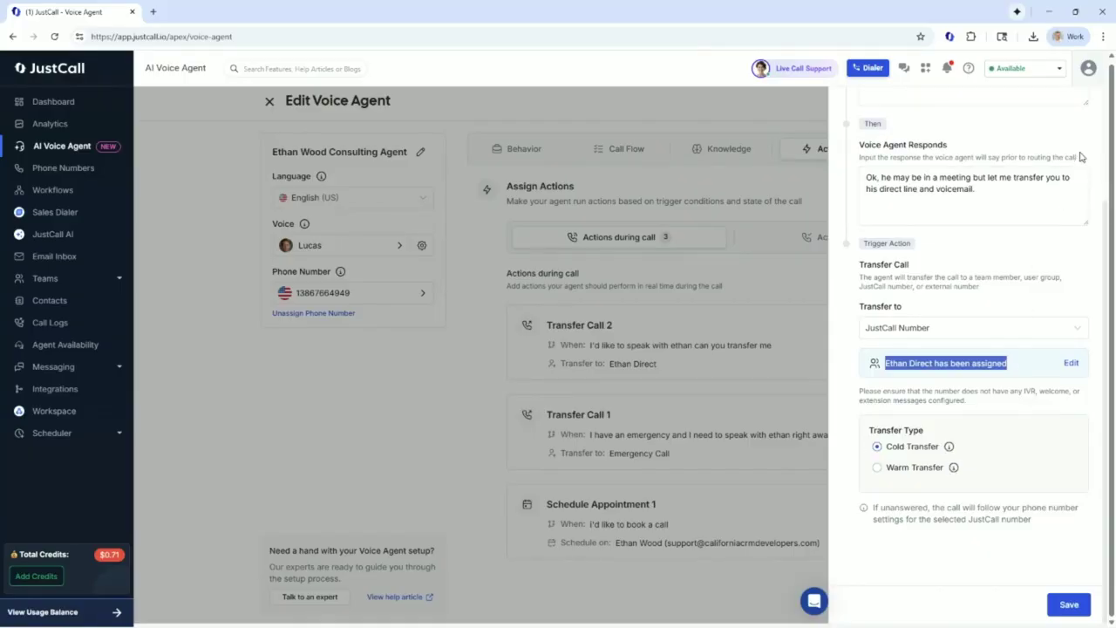
scroll(1085, 157, "up", 3)
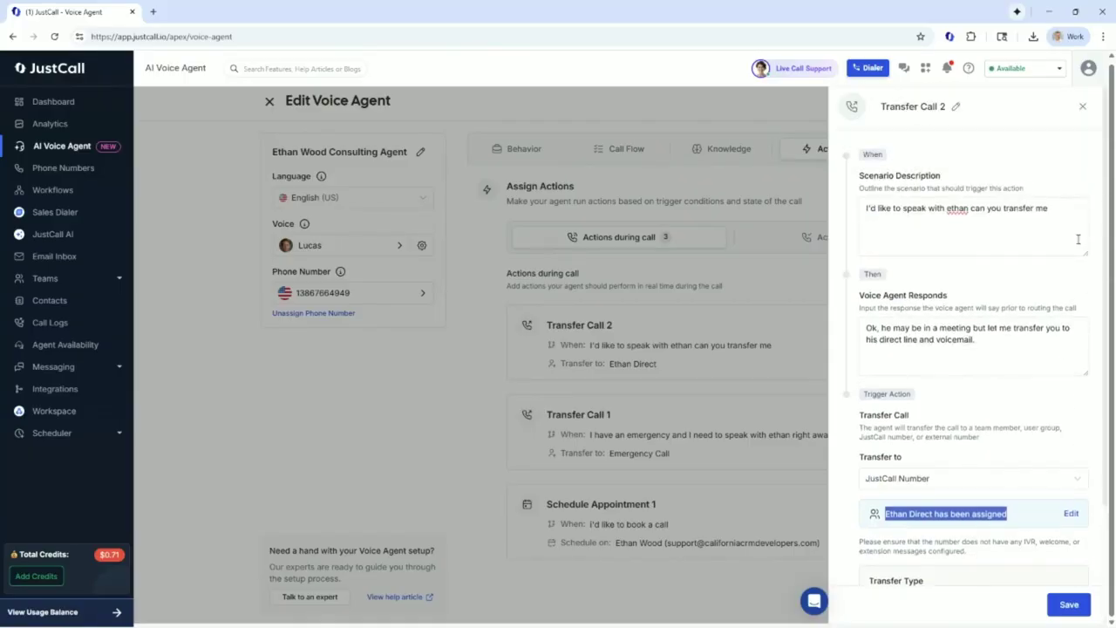
left_click(1082, 108)
- Examine the after-call actions and the details that the Caller's Information action extracts
left_click(829, 244)
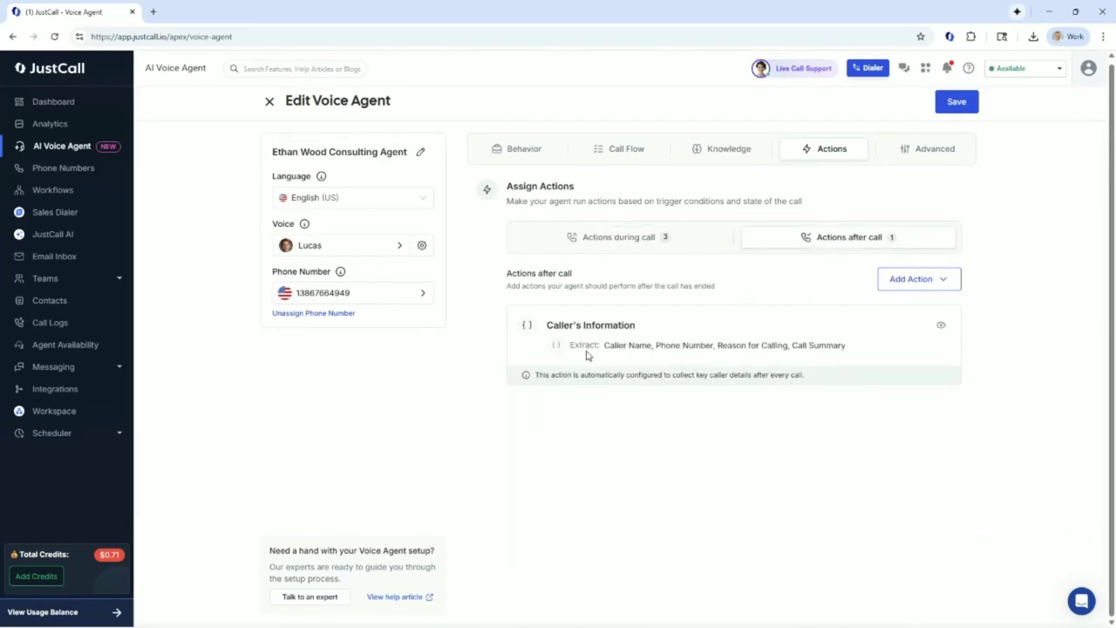
left_click_drag(605, 347, 847, 361)
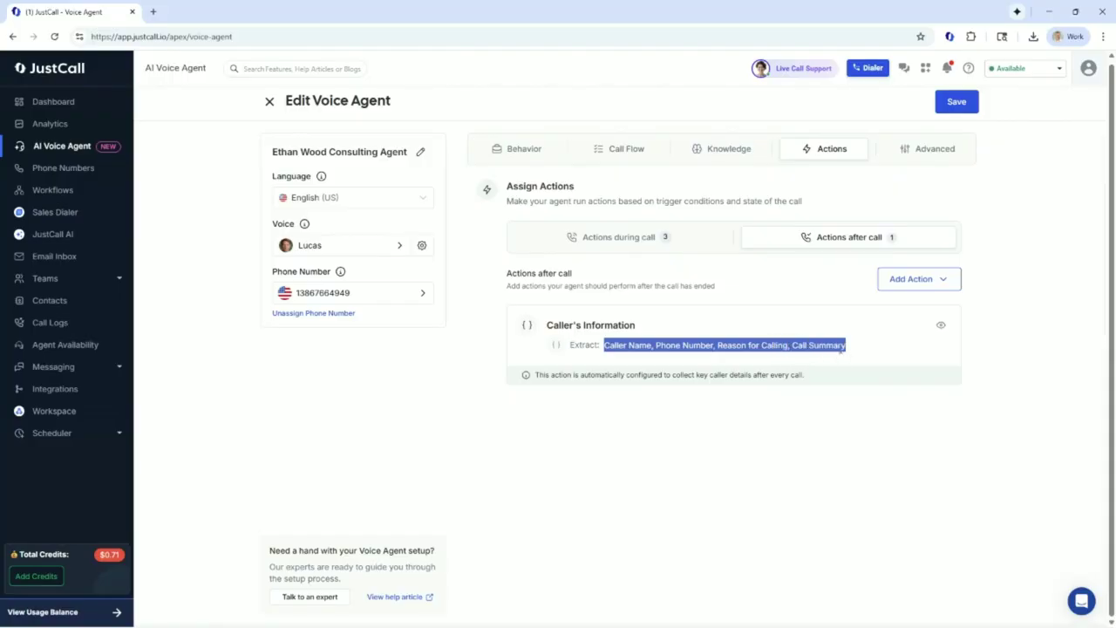
left_click(757, 290)
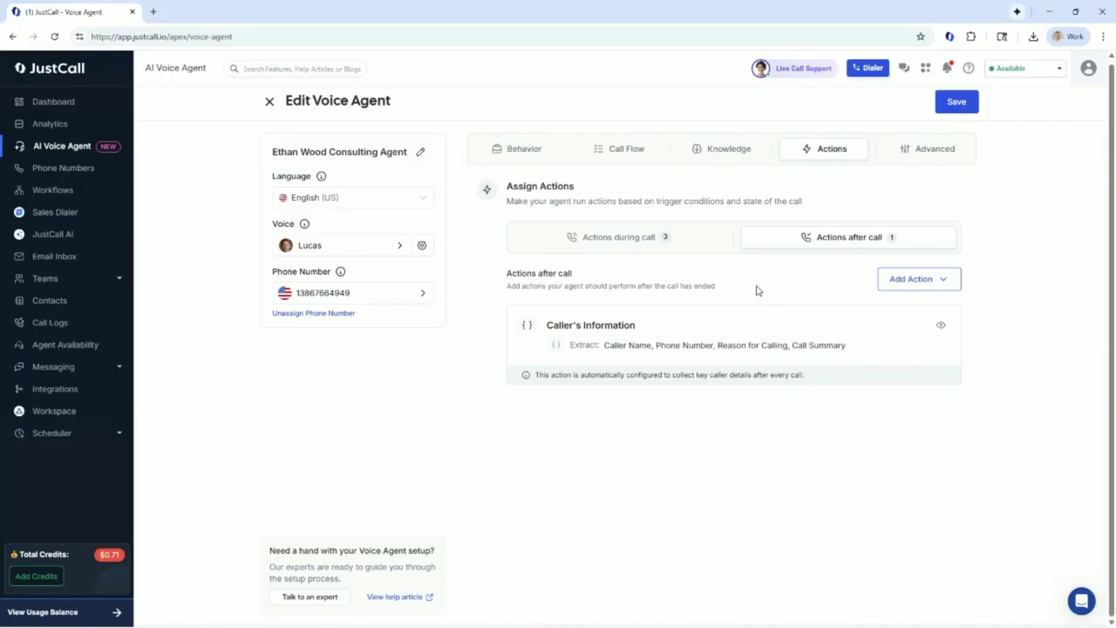
- Examine the voice speed, speaking style and volume settings of the Lucas voice, and close them unchanged
left_click(422, 247)
mouse_move(492, 344)
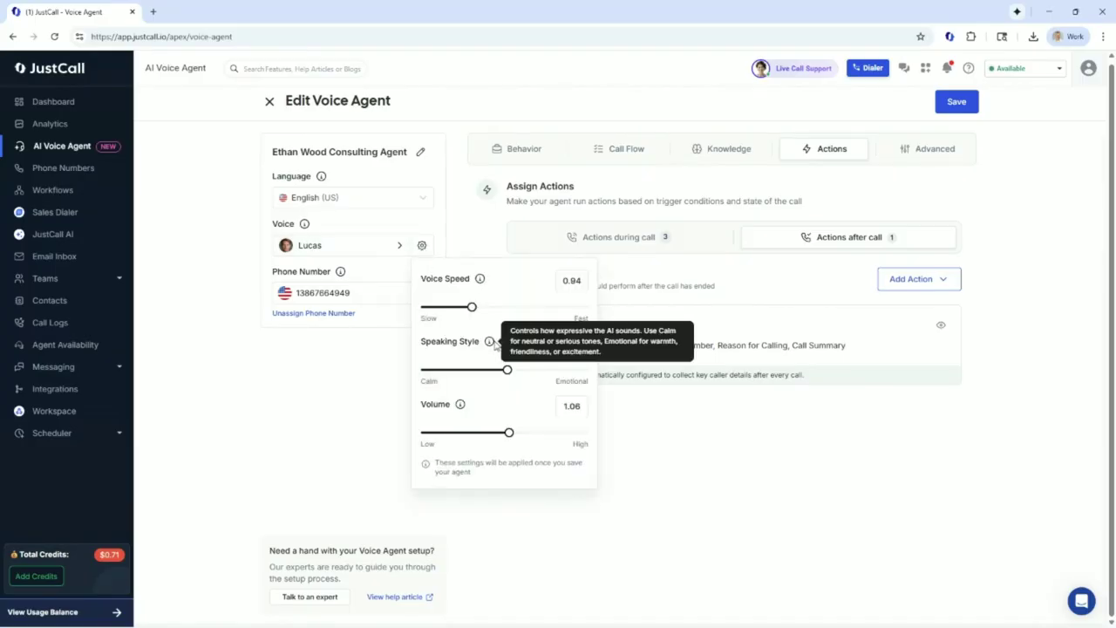
left_click(459, 229)
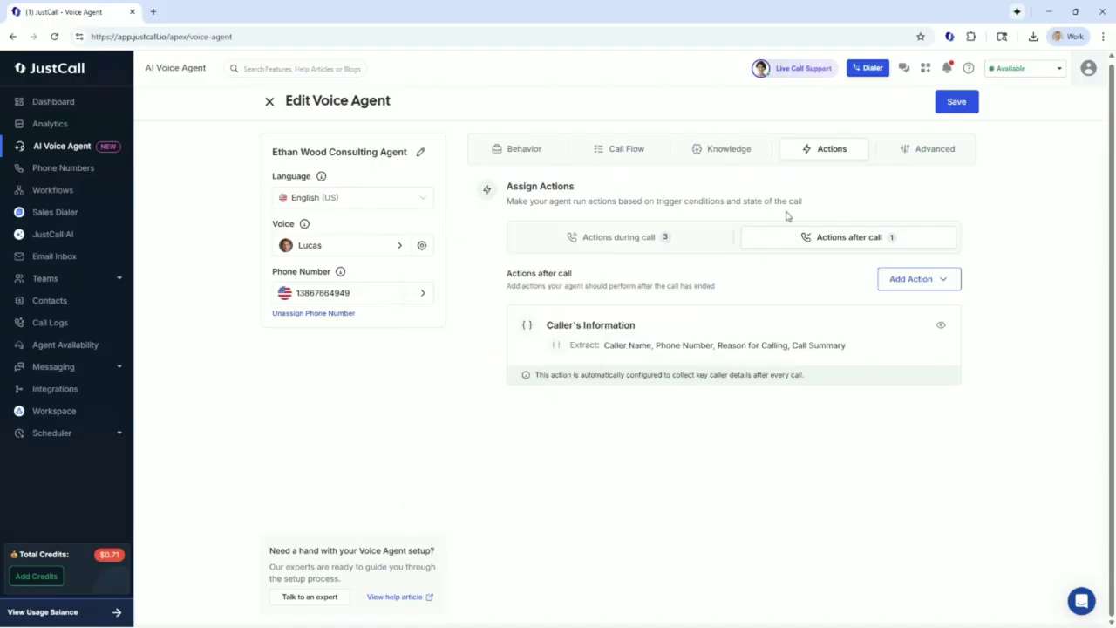
- Examine the agent's advanced settings and read the explanations of Responsiveness and Interruption Sensitivity
left_click(920, 154)
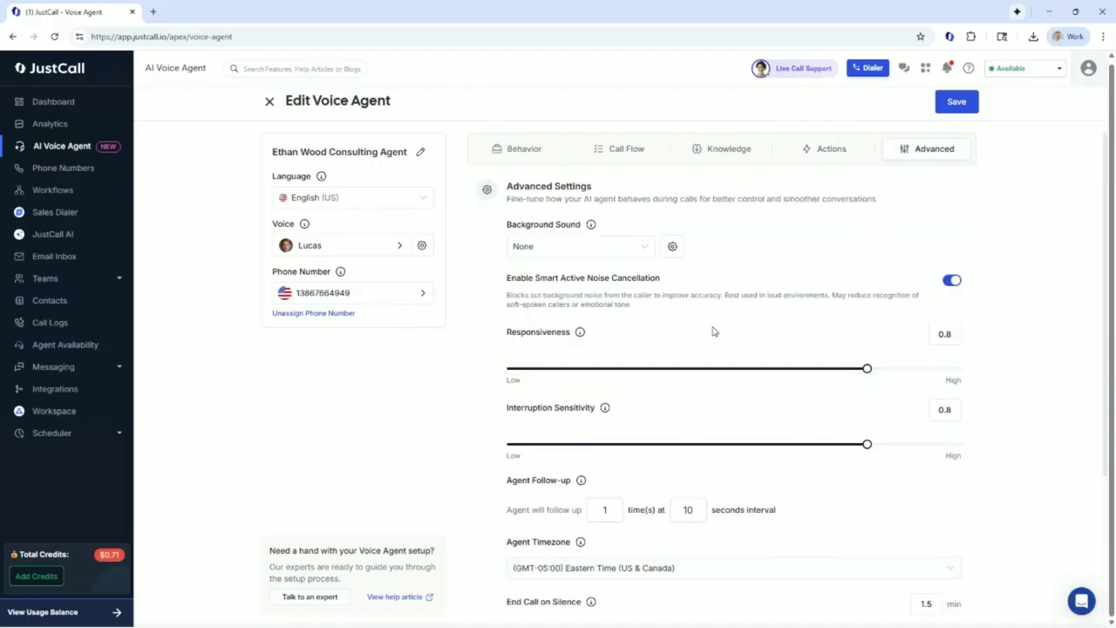
mouse_move(581, 335)
mouse_move(605, 411)
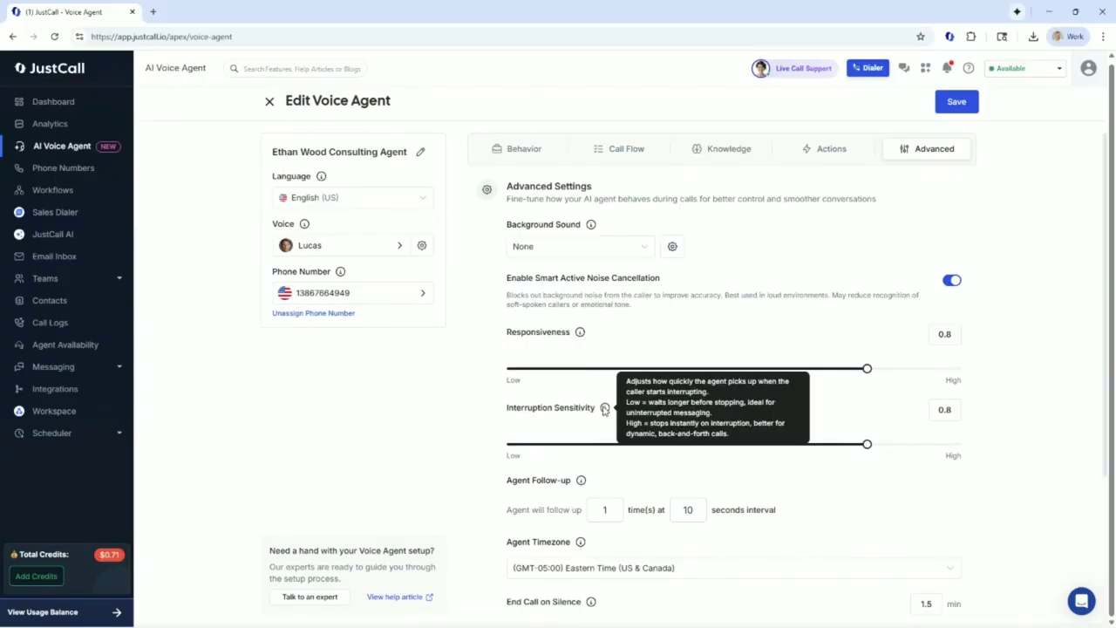
scroll(618, 520, "down", 2)
scroll(618, 520, "up", 2)
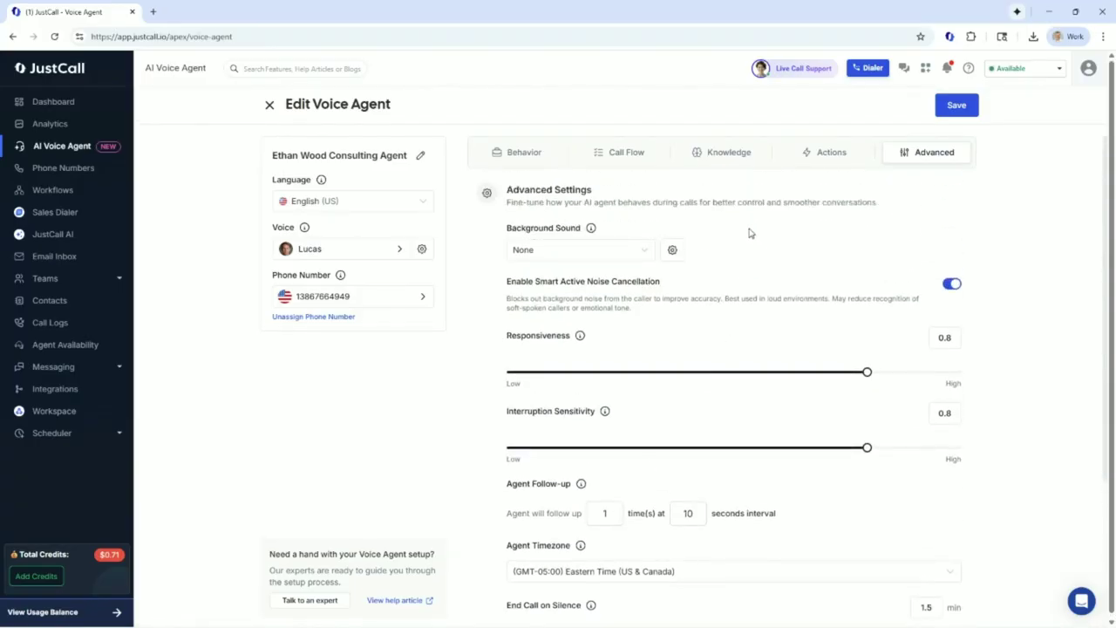
- Examine the available background sounds, the background sound volume and the noise cancellation setting without changing them
left_click(643, 250)
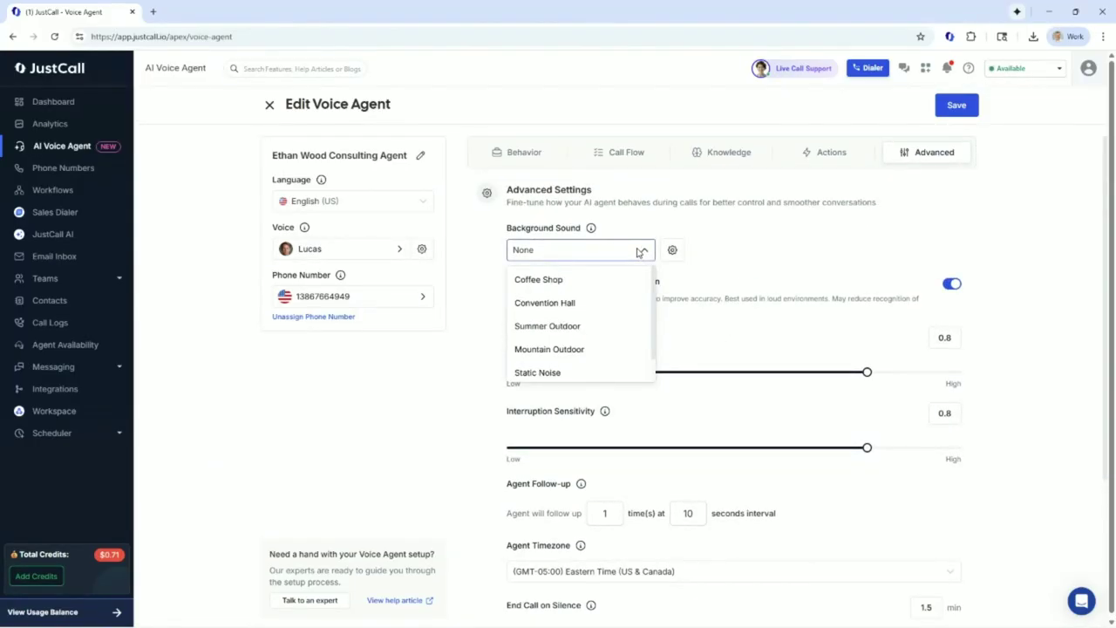
scroll(598, 304, "down", 1)
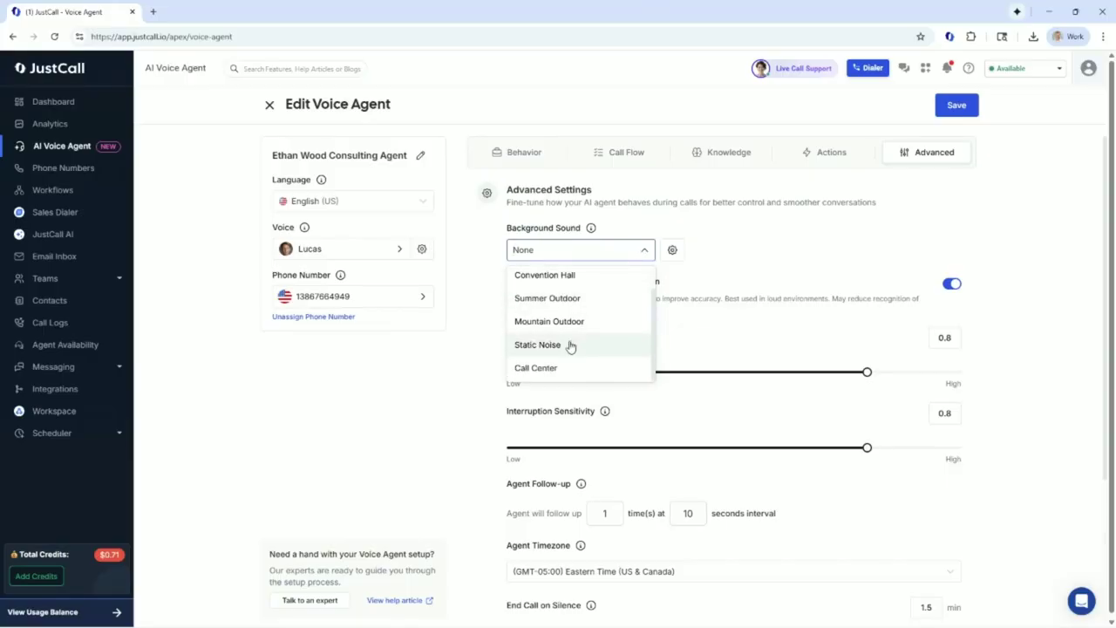
left_click(672, 251)
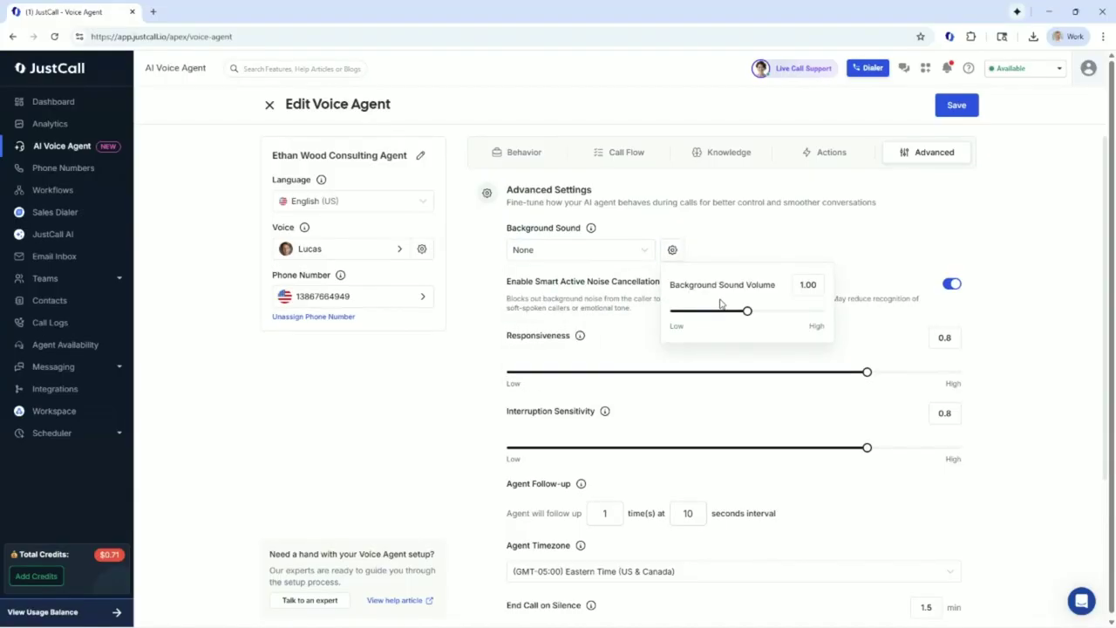
left_click(712, 228)
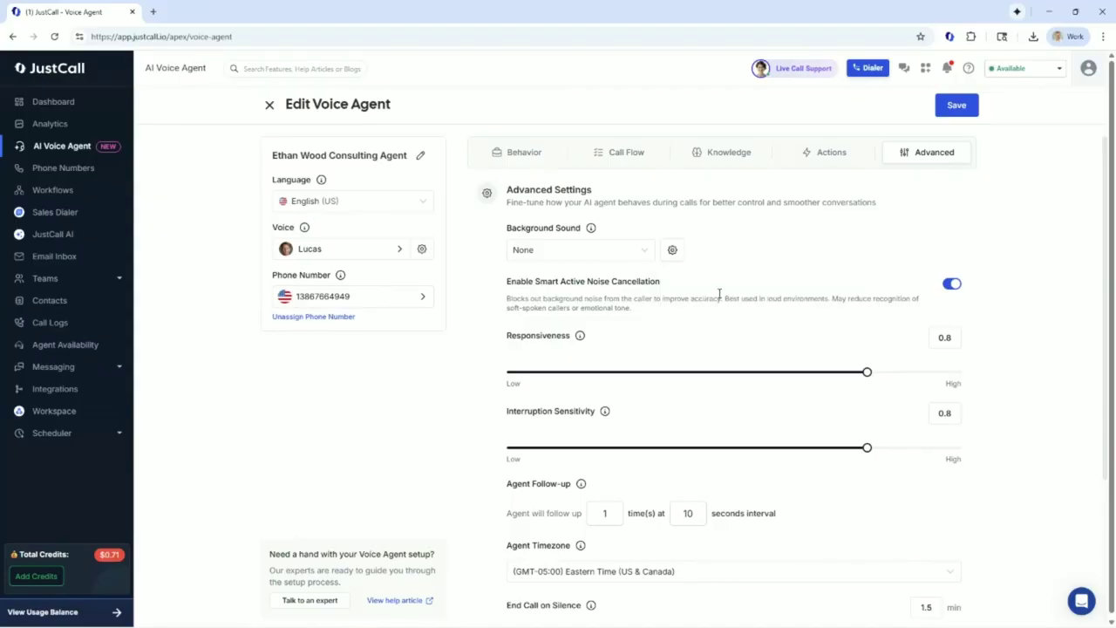
scroll(713, 303, "down", 1)
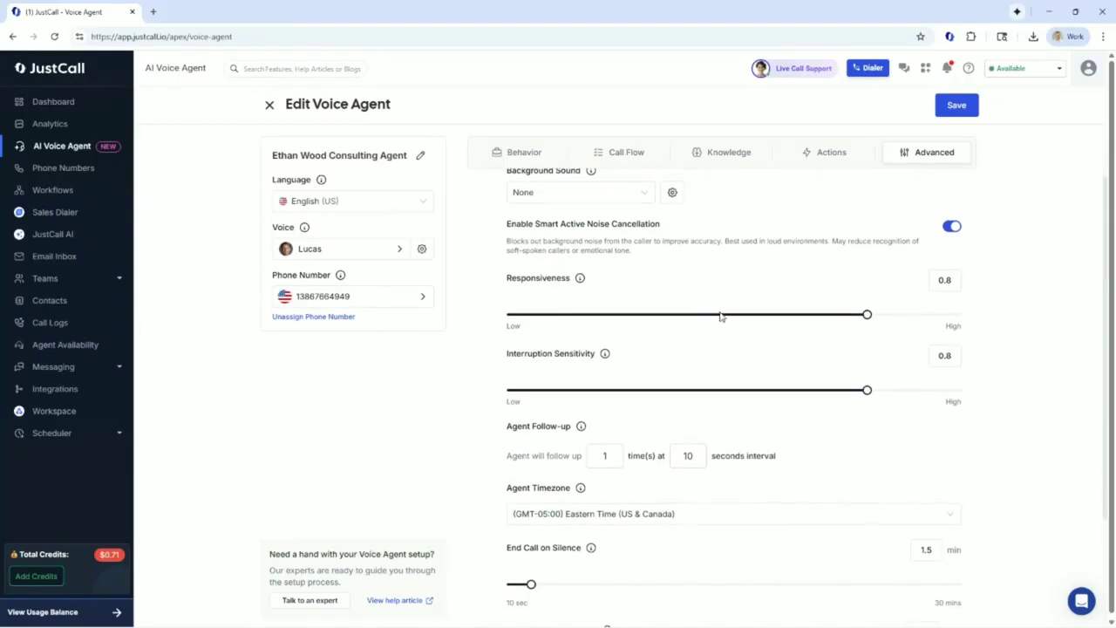
scroll(720, 316, "up", 1)
left_click(826, 162)
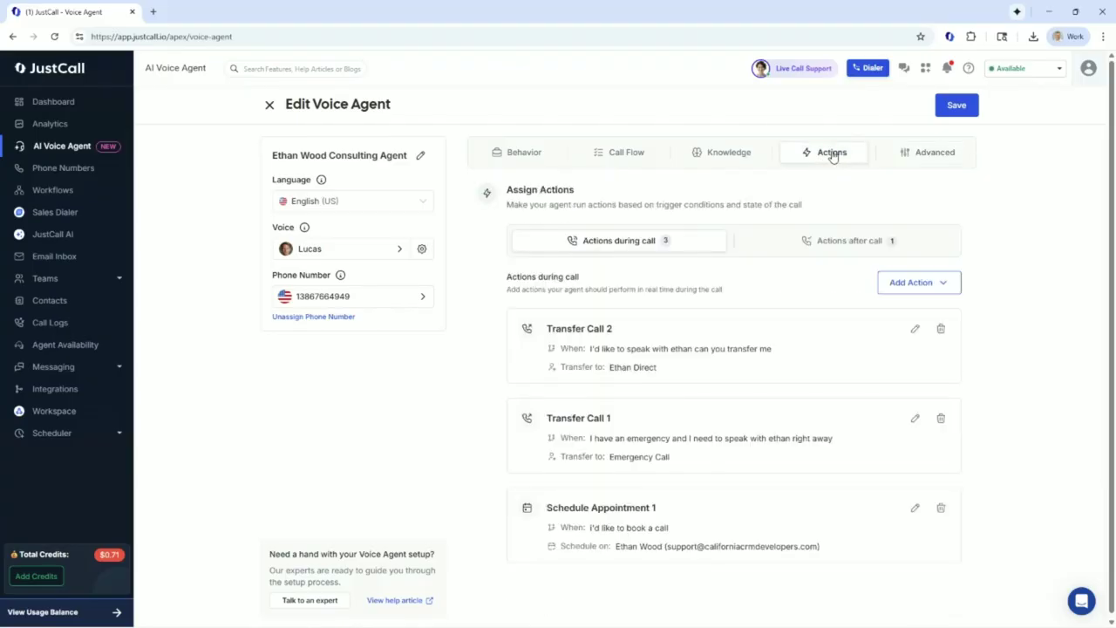
left_click(269, 105)
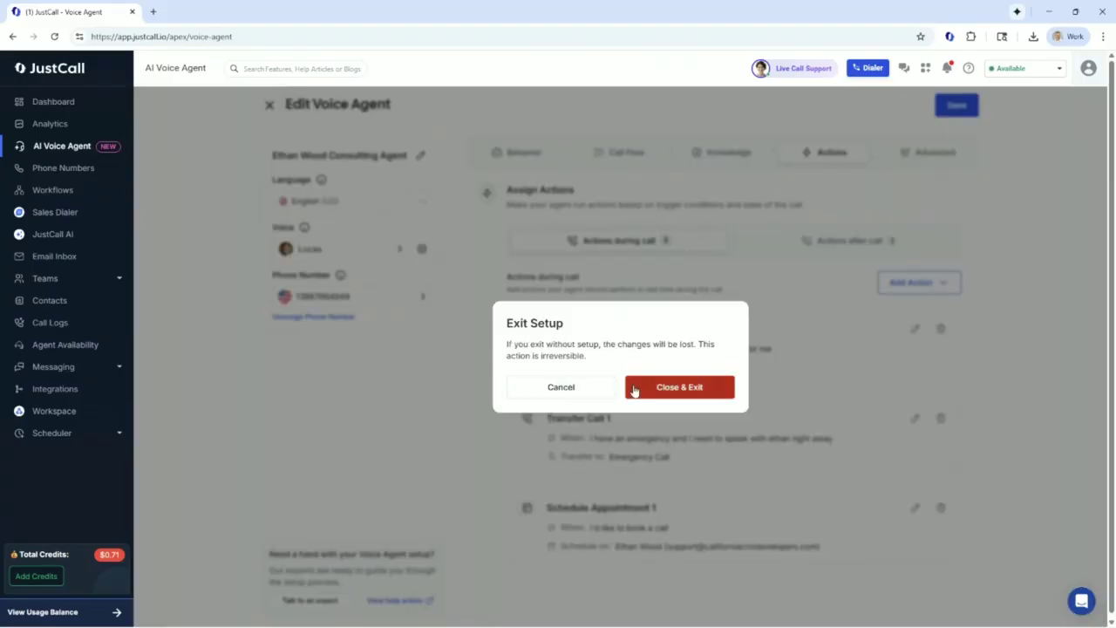
left_click(558, 388)
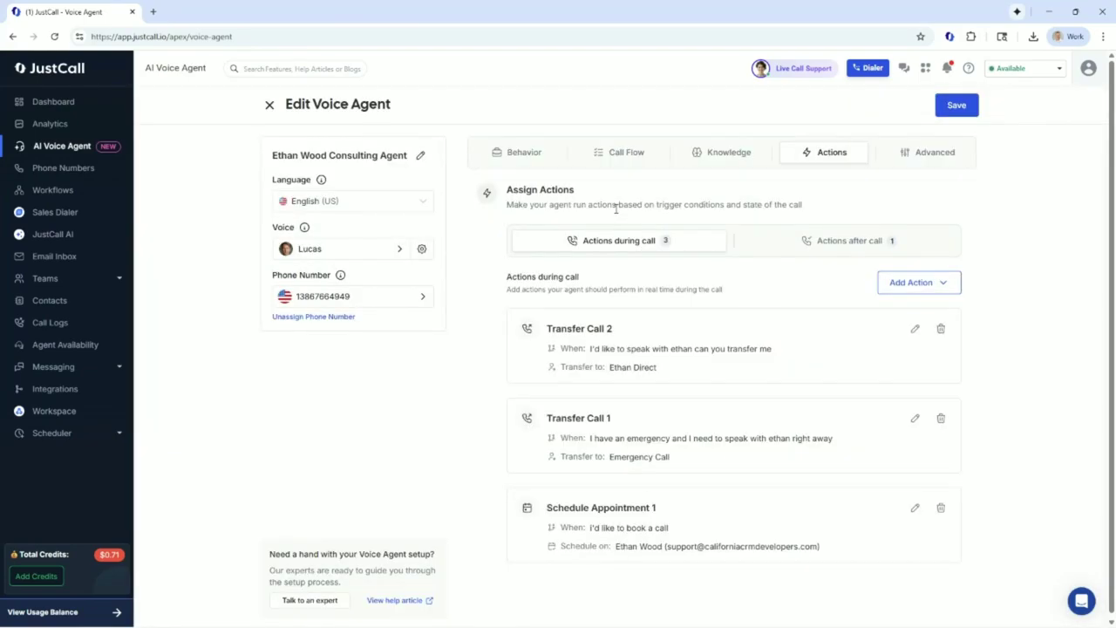
- Review the agent's predefined greeting message and its call flow instructions
left_click(630, 158)
left_click_drag(541, 303, 930, 321)
left_click(767, 342)
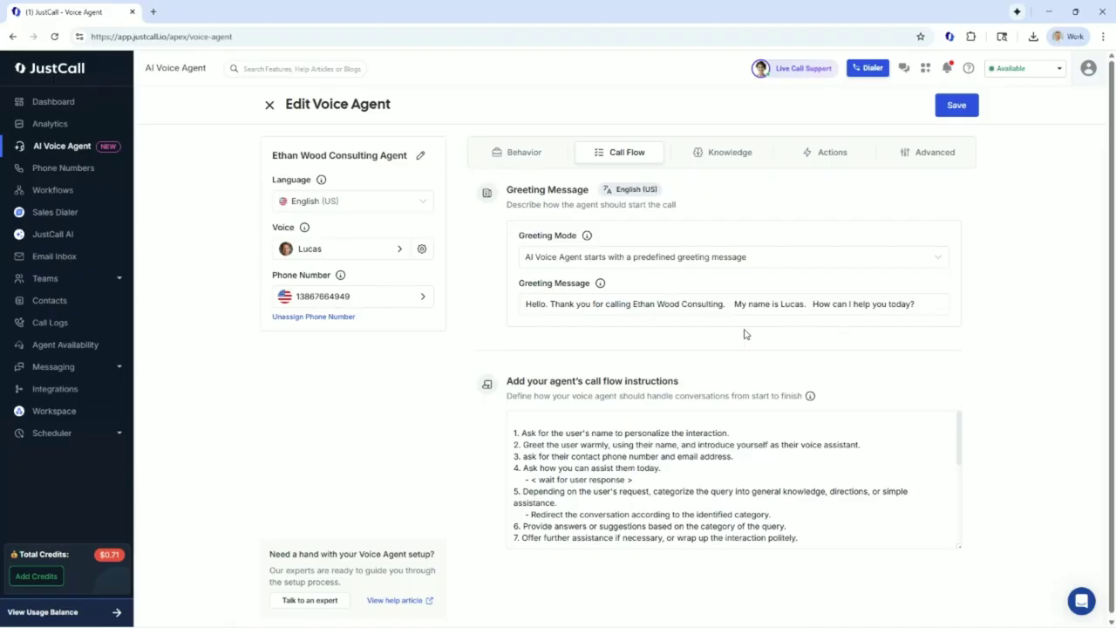
- Review the business context text and the web page sources in the agent's knowledge settings
left_click(723, 159)
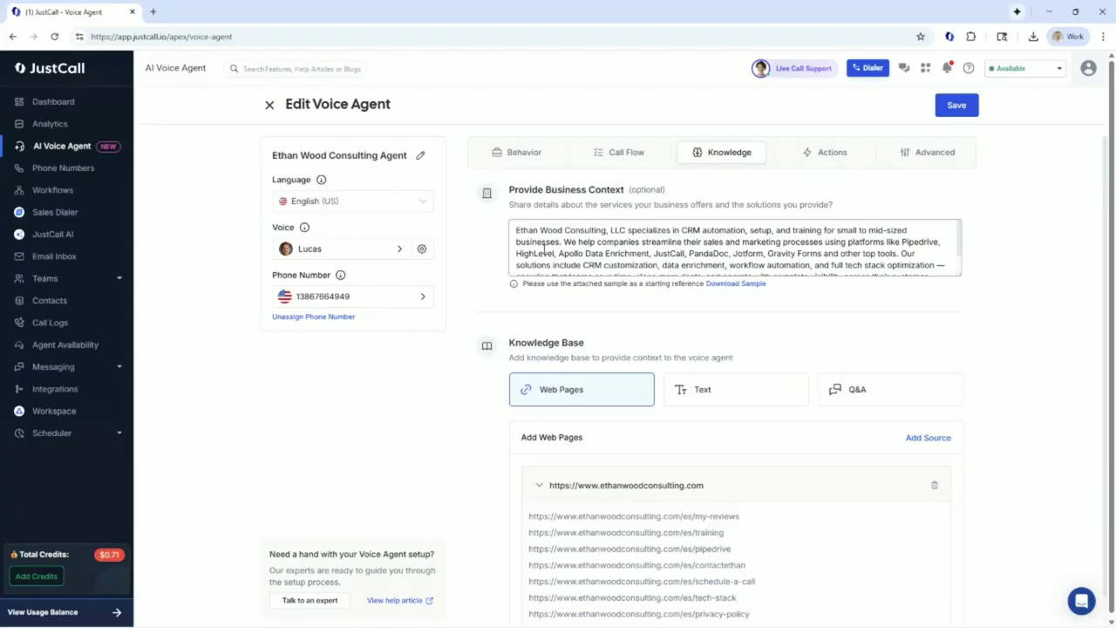
left_click_drag(517, 234, 676, 242)
left_click(678, 242)
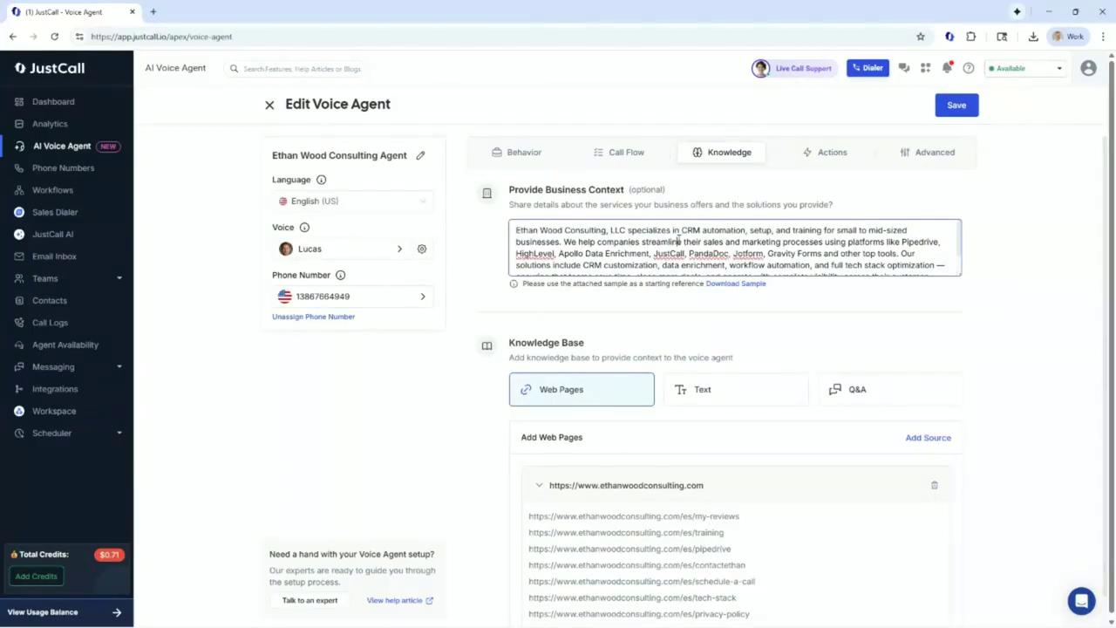
- Revisit the agent's call flow, knowledge and in-call action settings, and start exiting the setup without saving
left_click(626, 153)
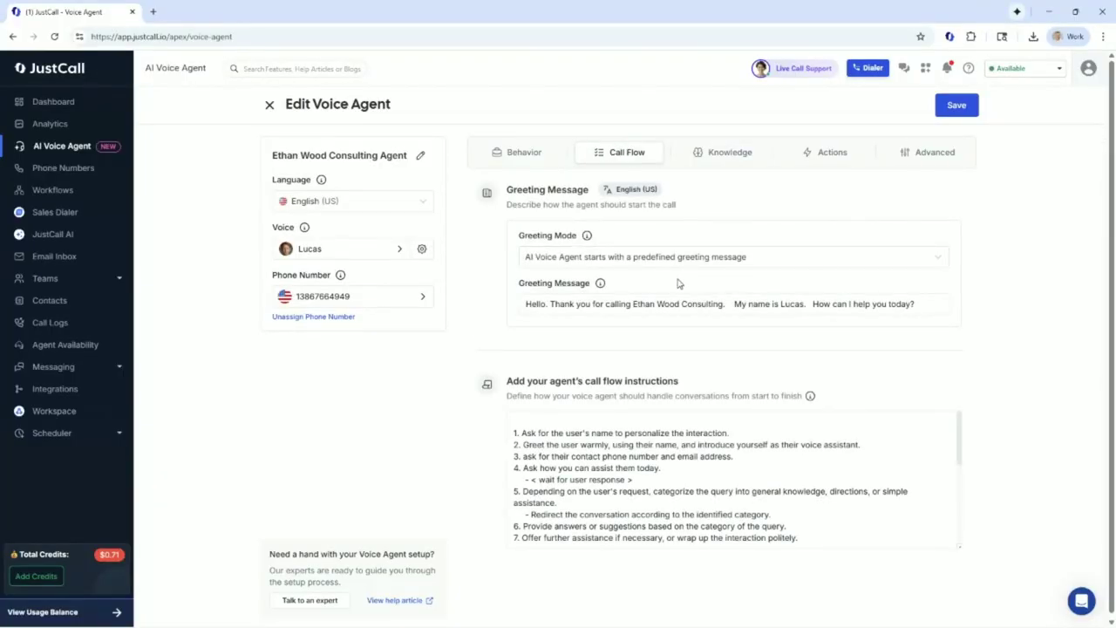
left_click(708, 166)
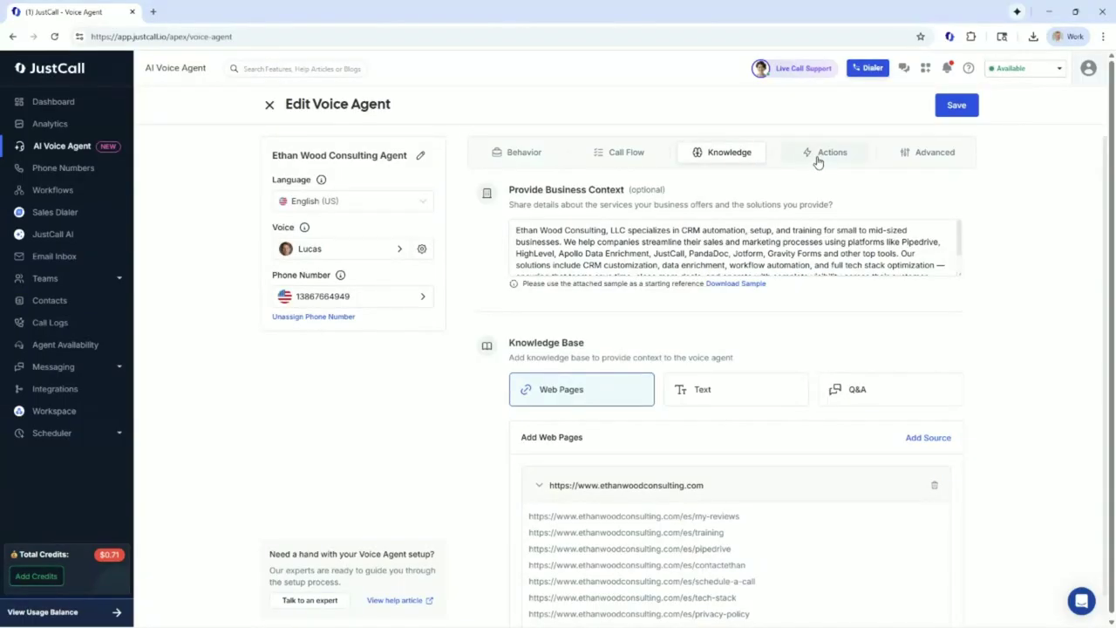
left_click(818, 161)
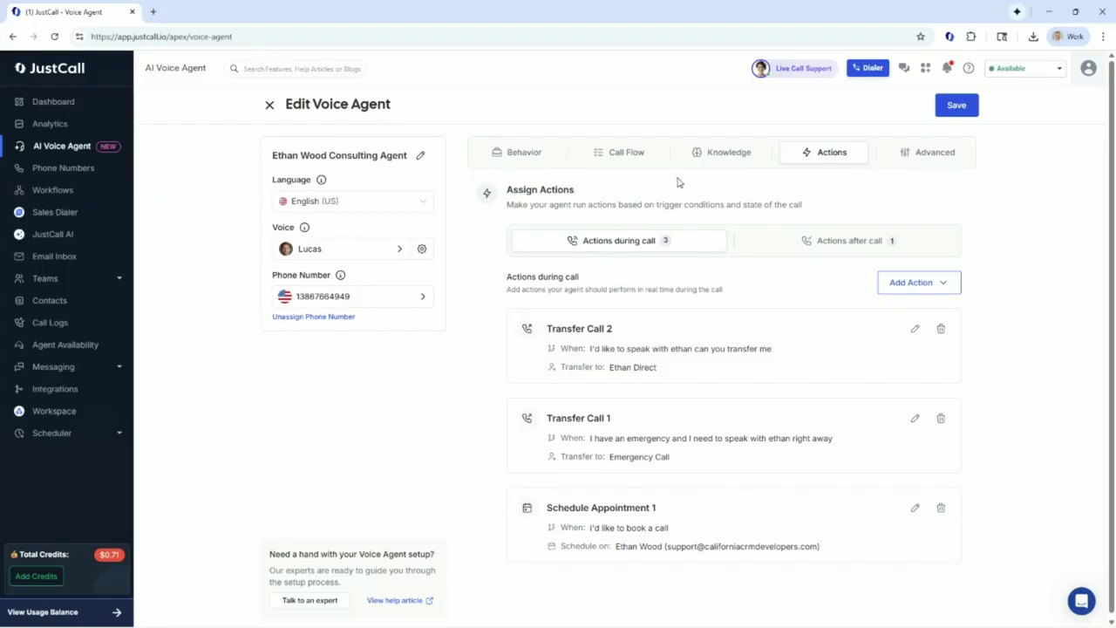
left_click(270, 105)
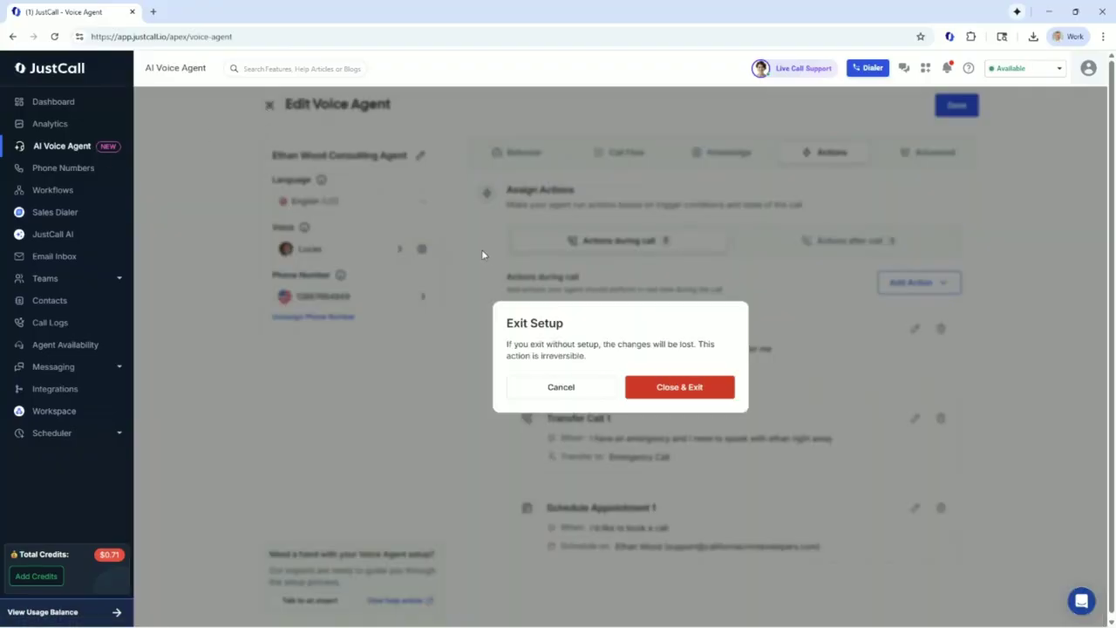